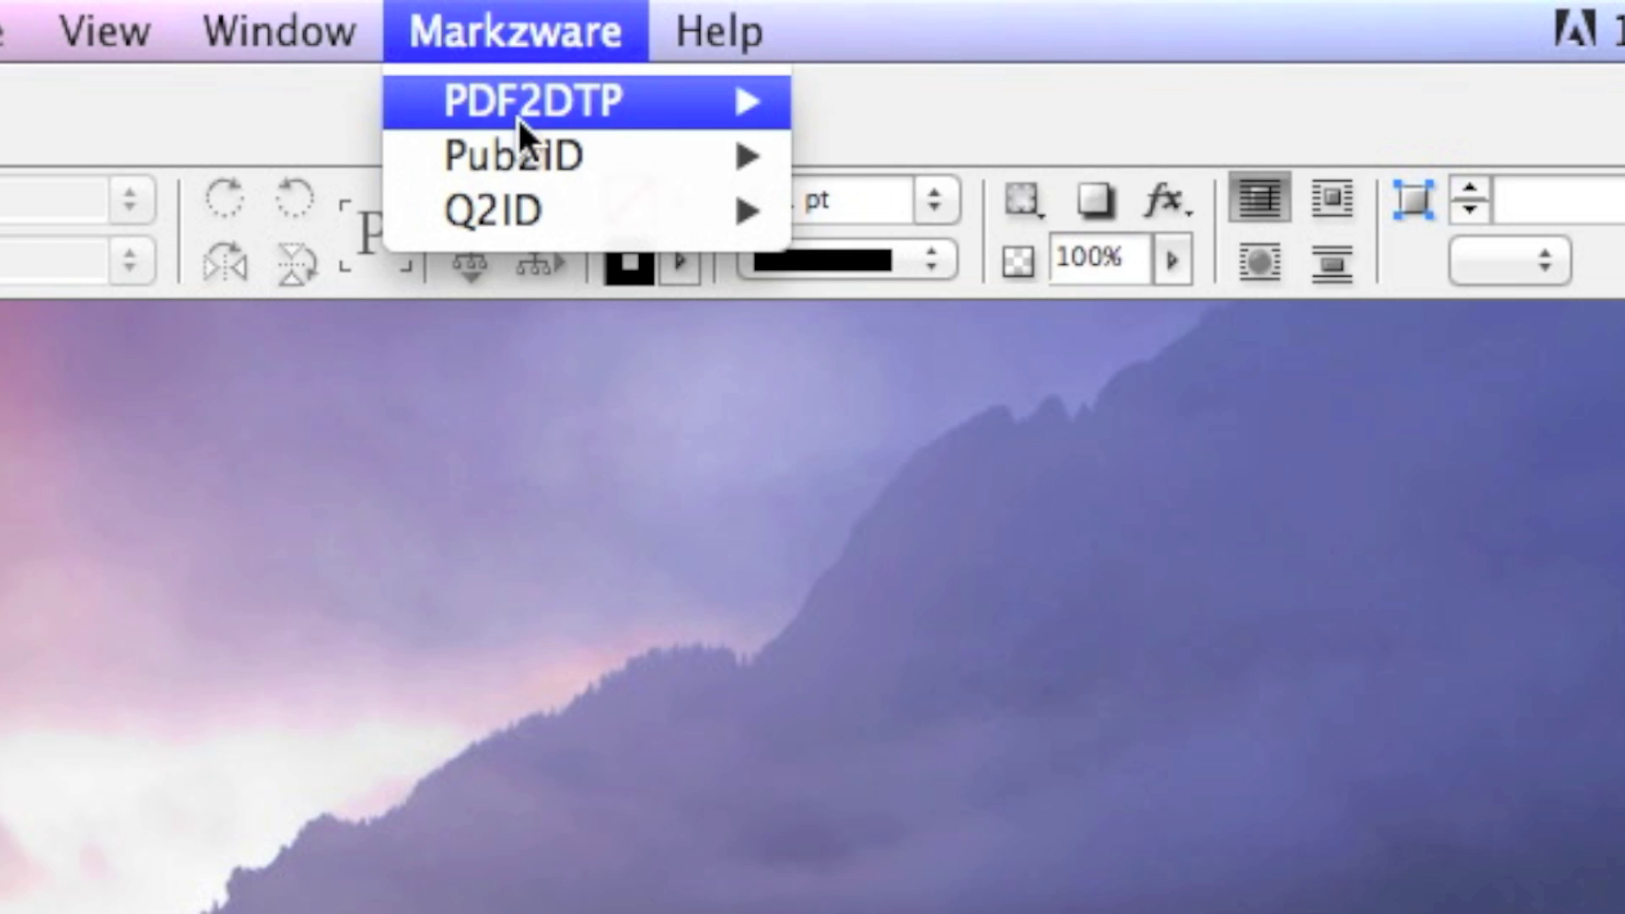
# Step: Convert the brochure PDF into InDesign and select the first two paragraphs of text
pyautogui.moveTo(518, 106)
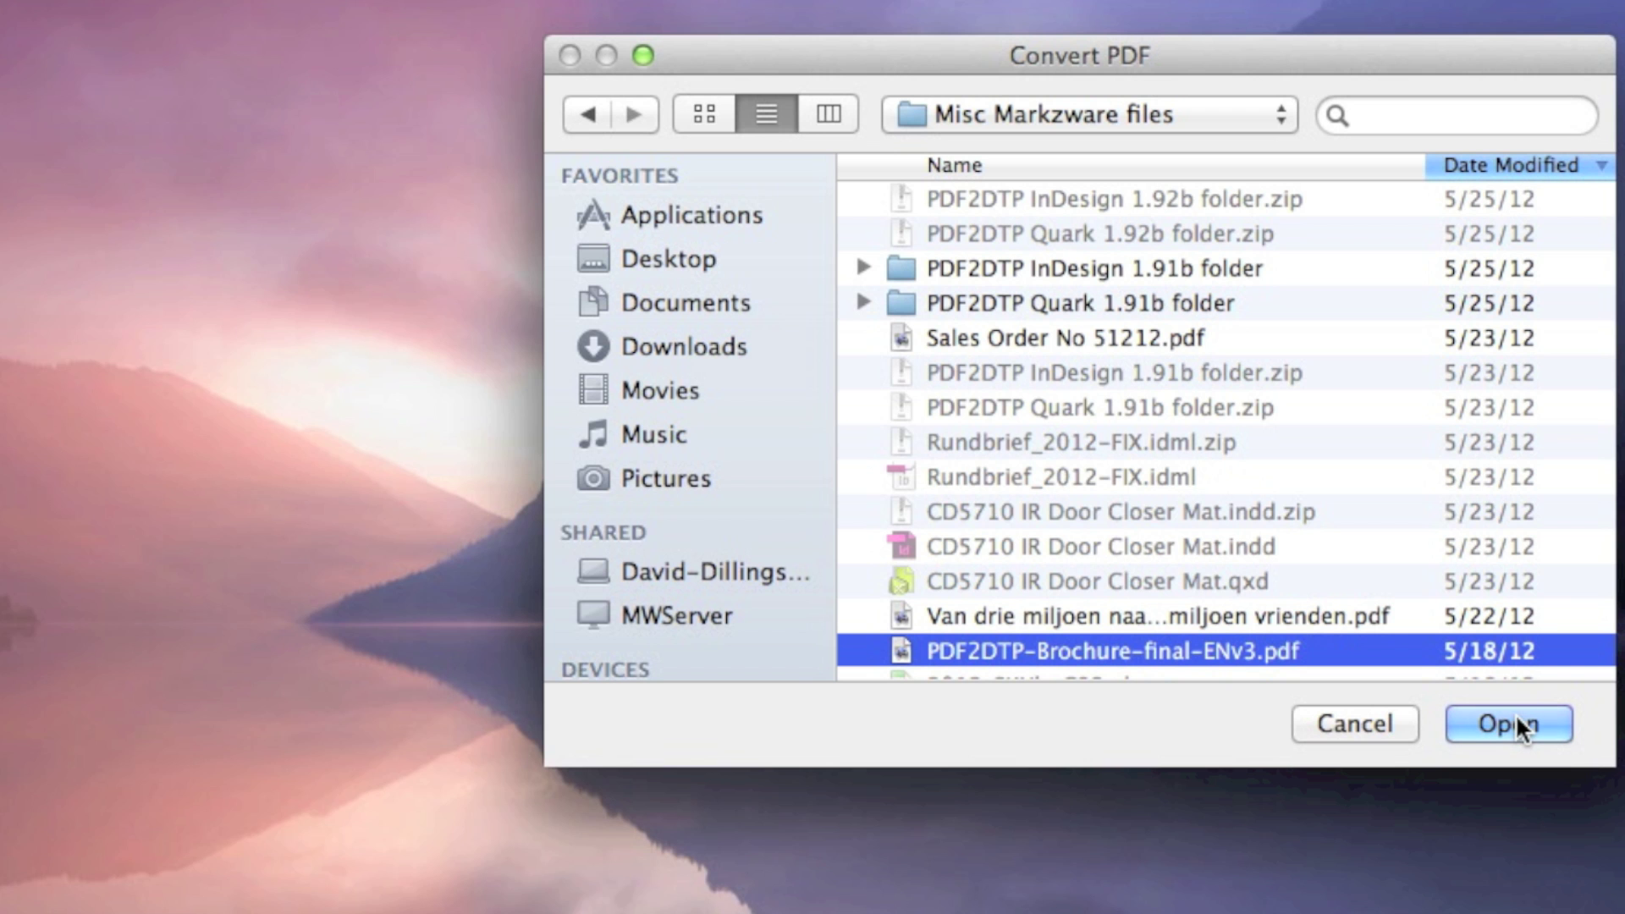
pyautogui.click(1516, 722)
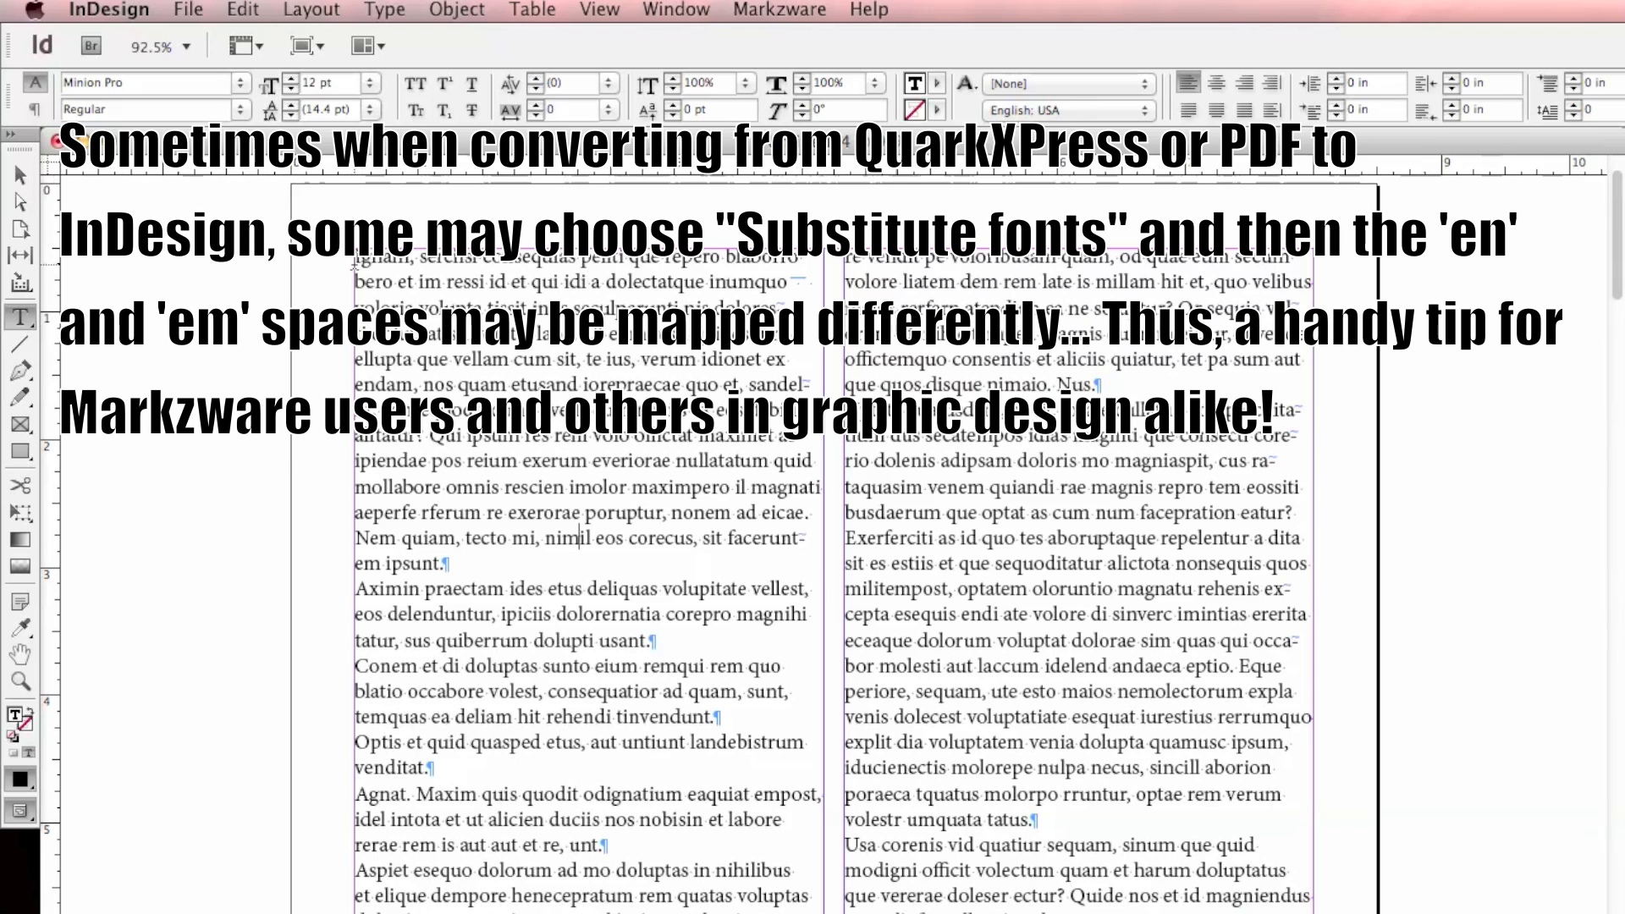
pyautogui.moveTo(356, 256); pyautogui.dragTo(681, 646)
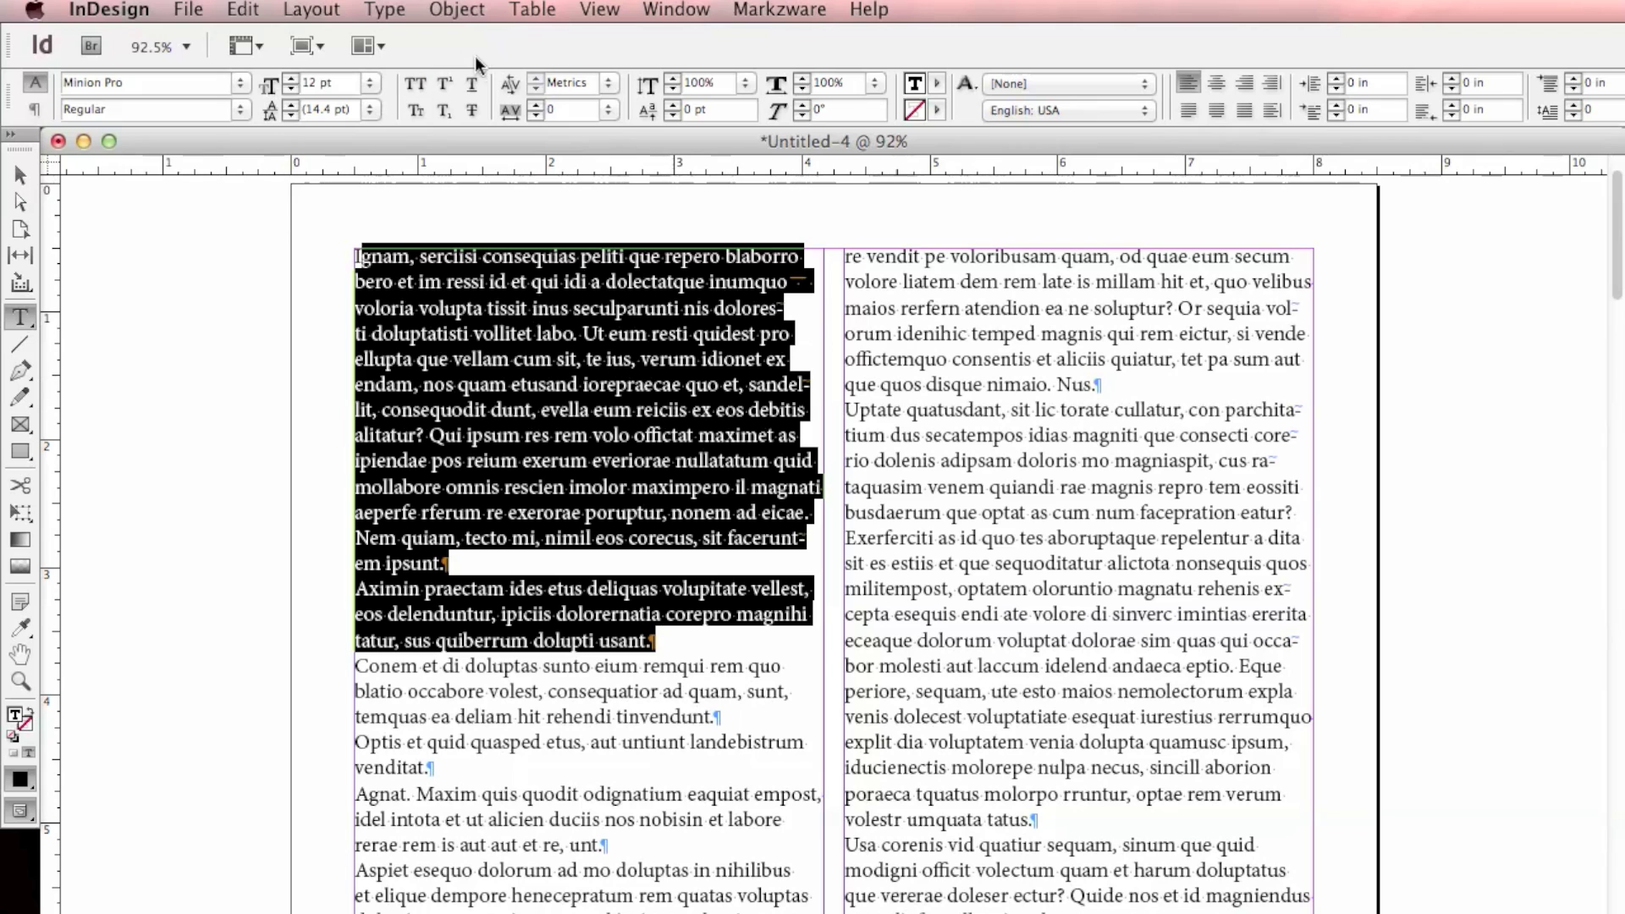
# Step: Show the Info panel and select the space after "que" to read its Unicode 0x20
pyautogui.click(684, 15)
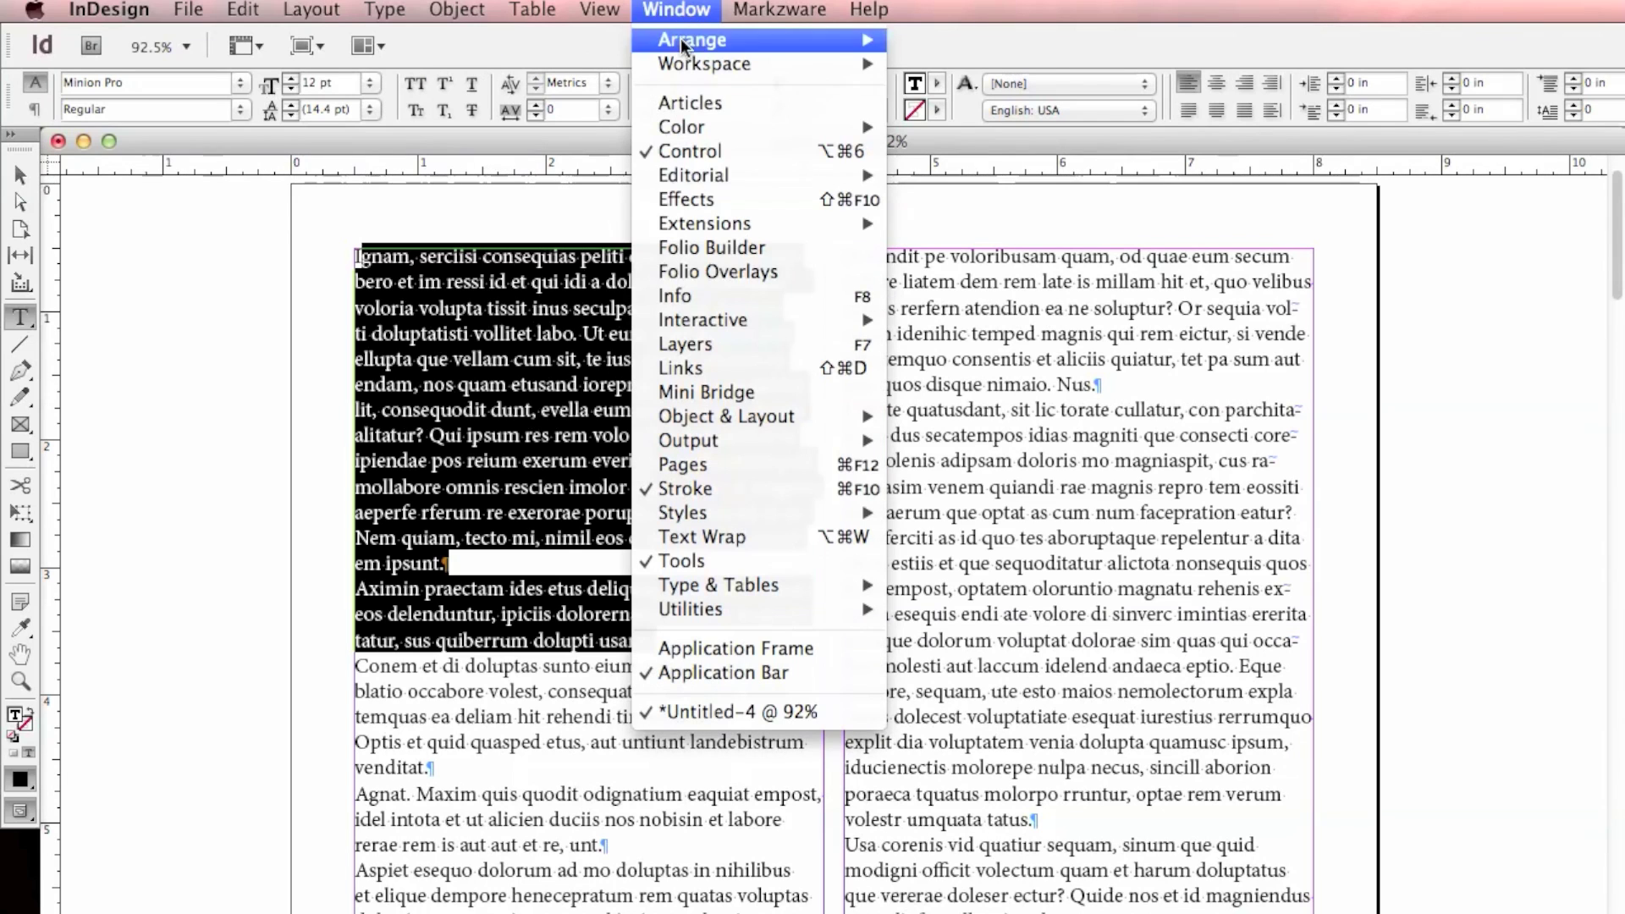
pyautogui.click(698, 295)
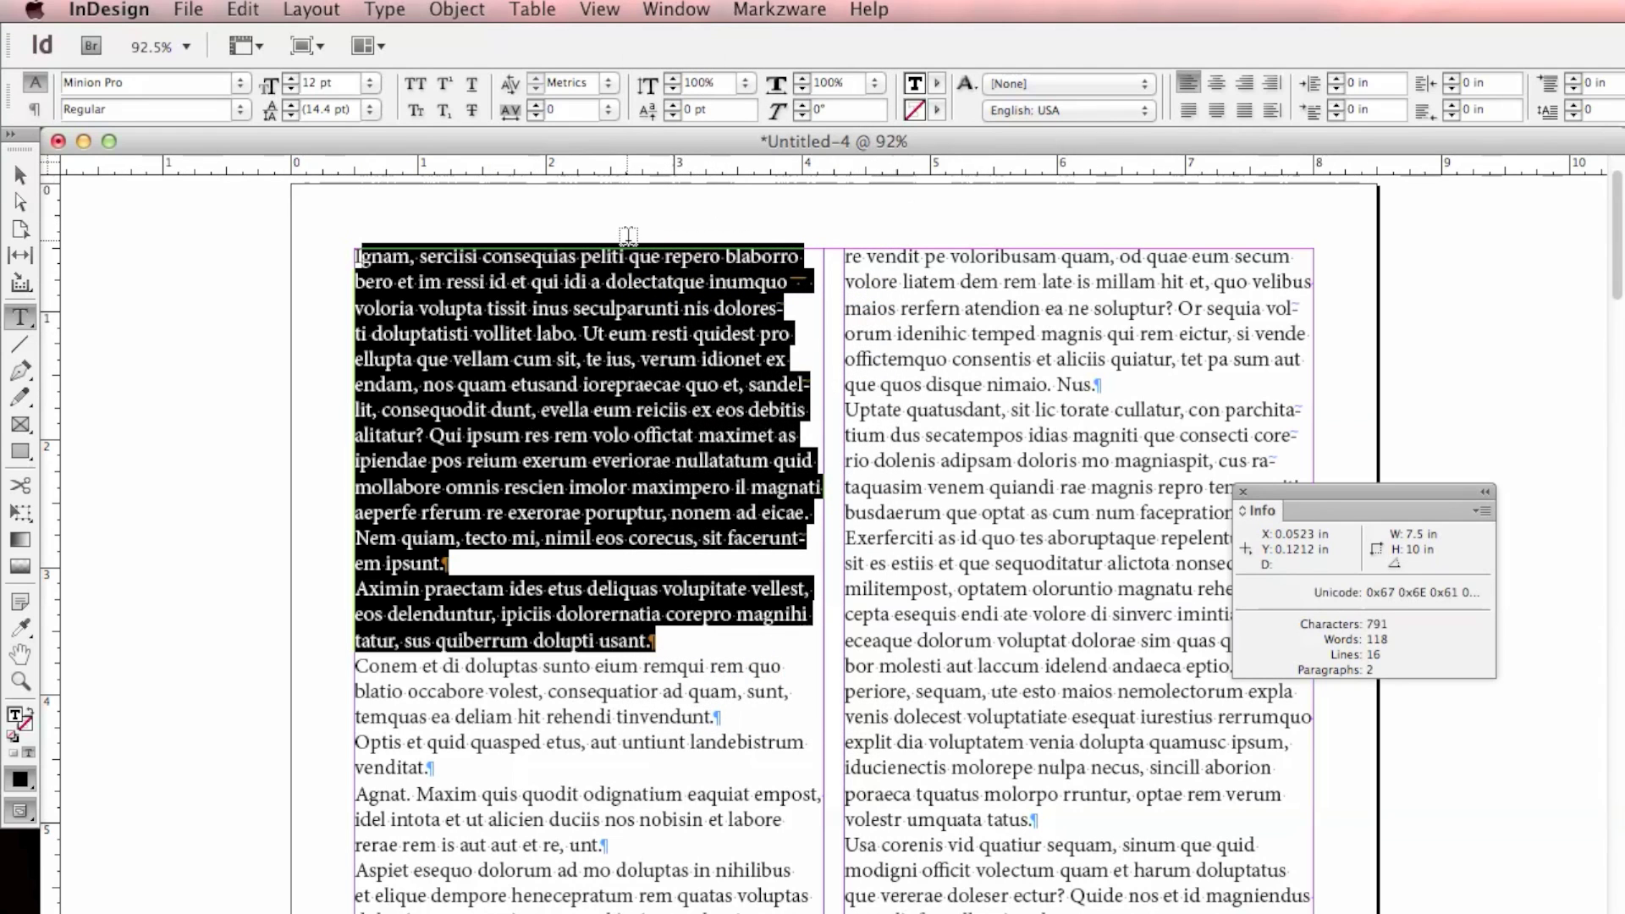
pyautogui.click(665, 259)
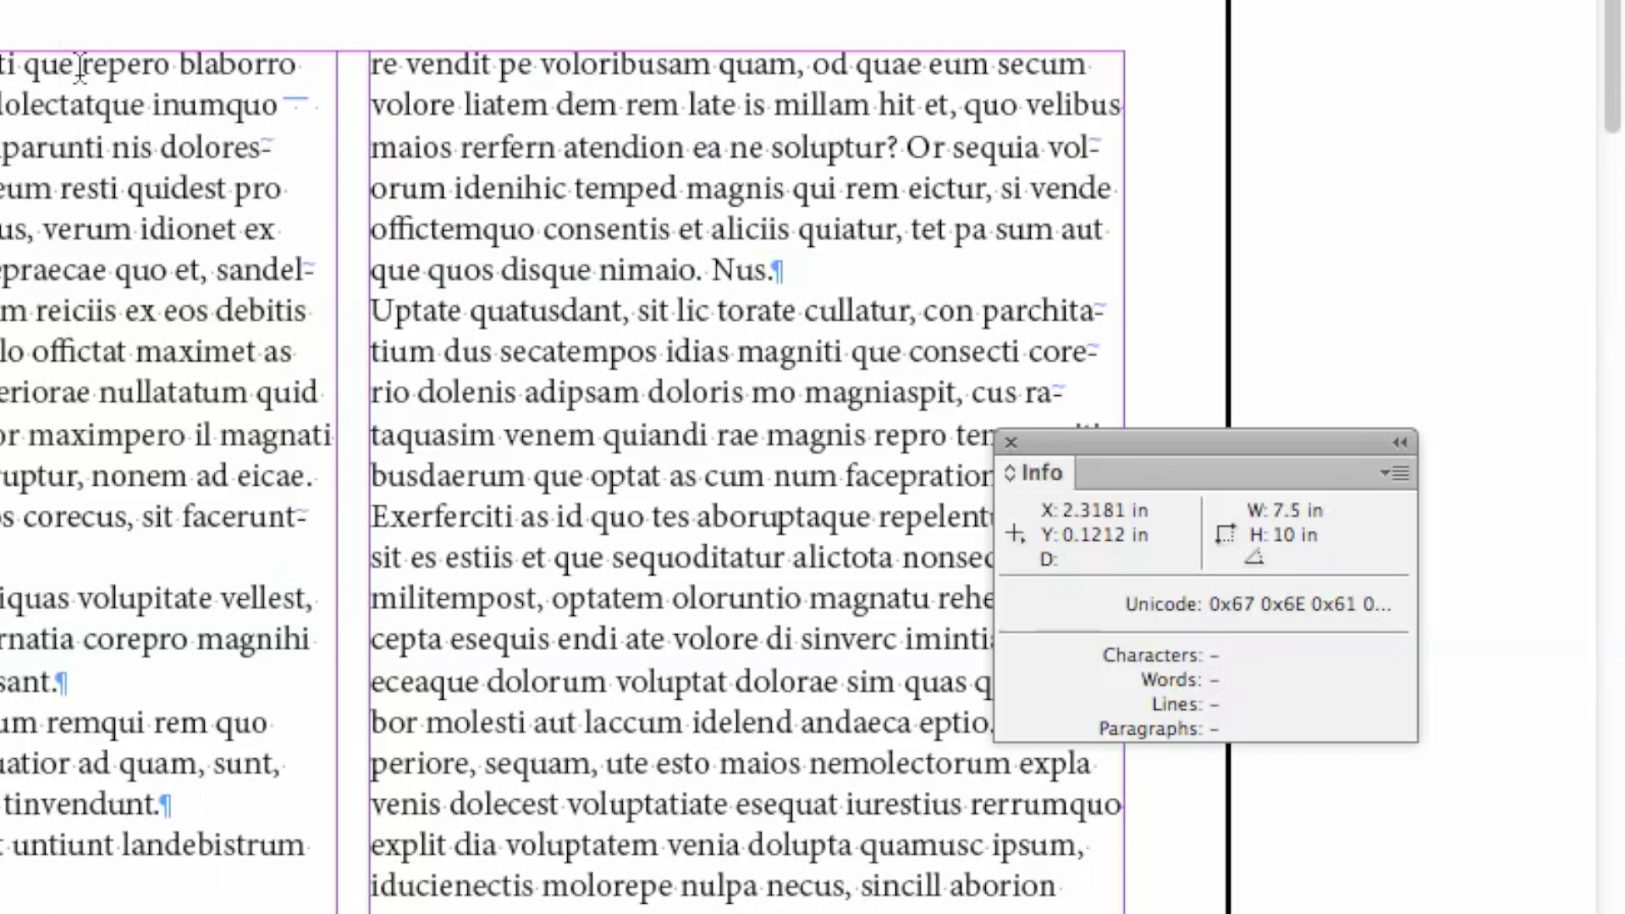
pyautogui.hotkey('shift', 'Right')
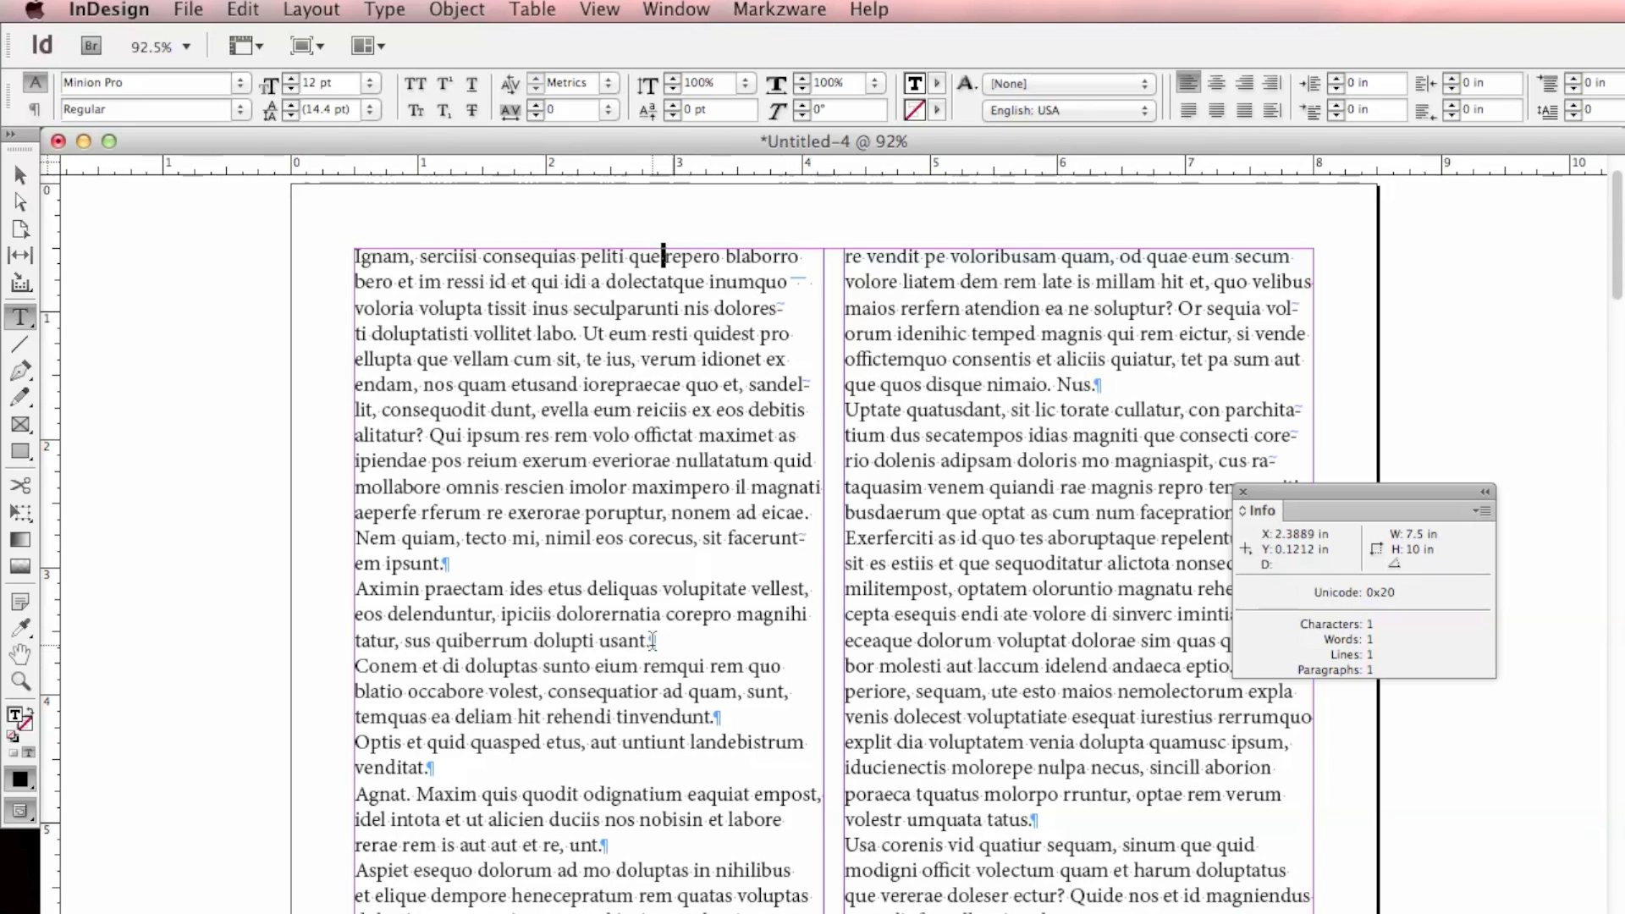
# Step: Insert an em space after "usant" and select it to confirm Unicode 0x2003
pyautogui.click(725, 667)
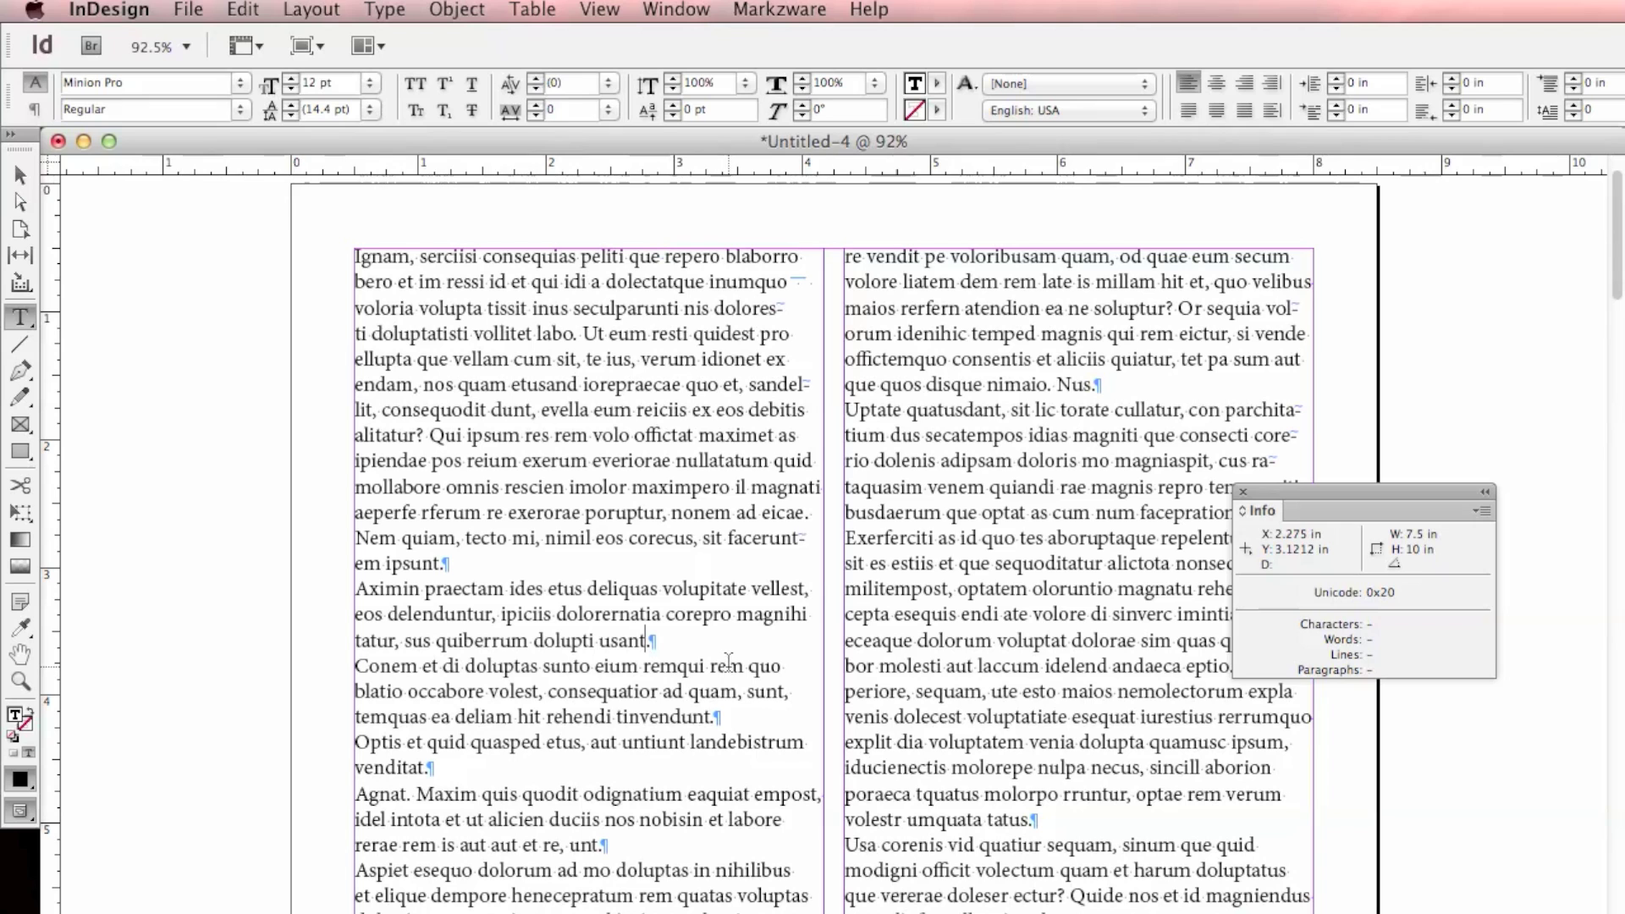
pyautogui.click(385, 11)
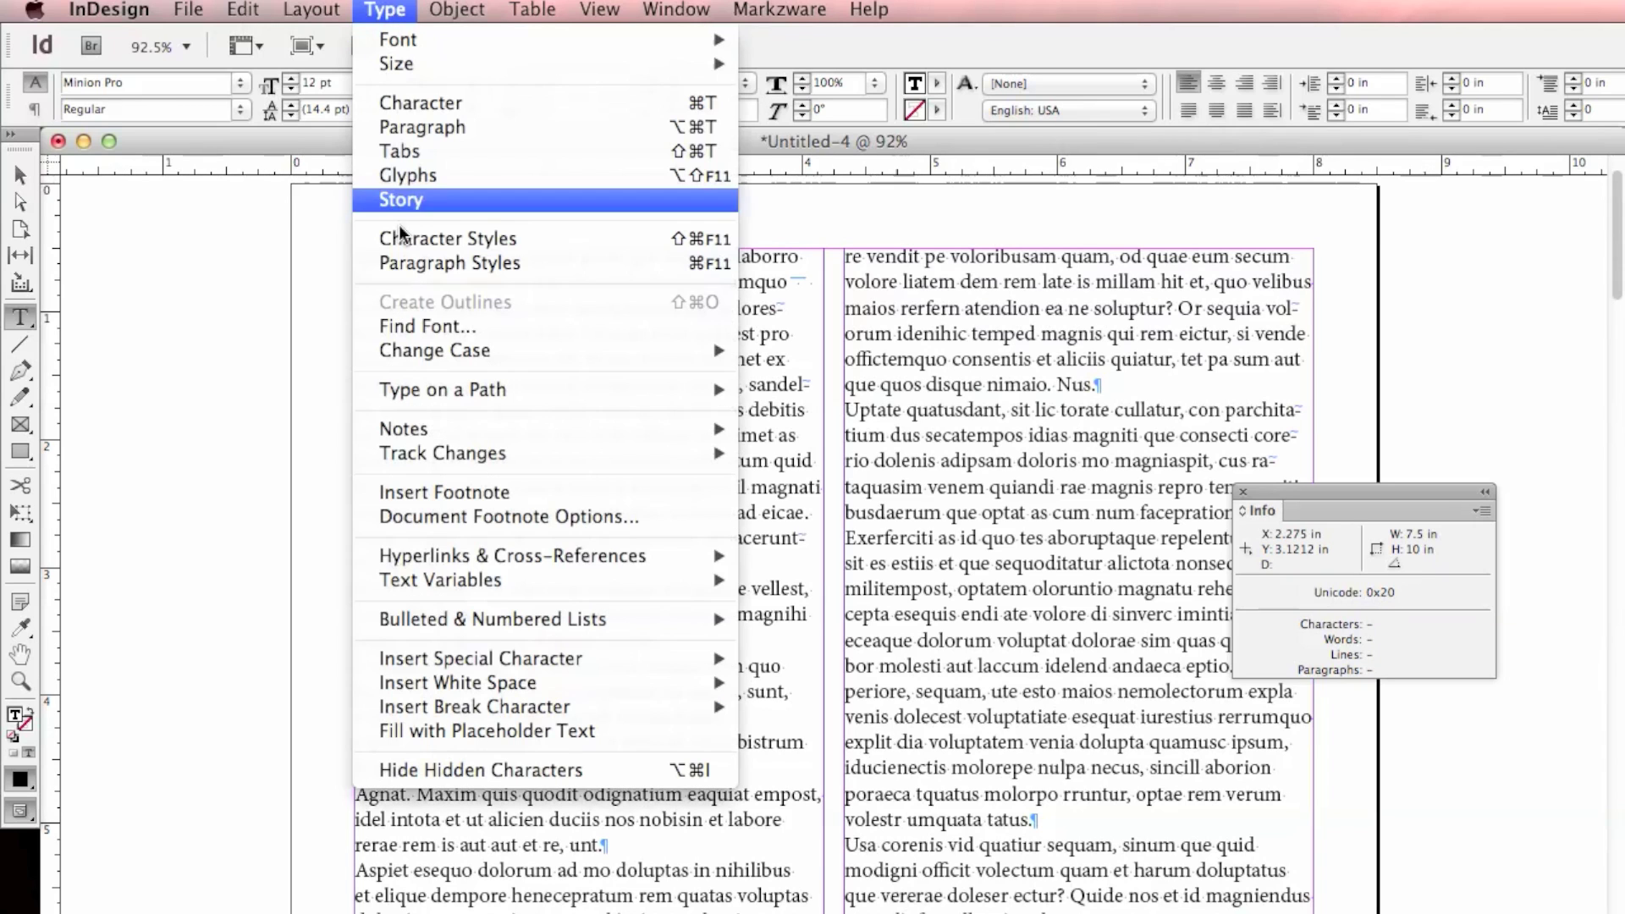
pyautogui.moveTo(584, 681)
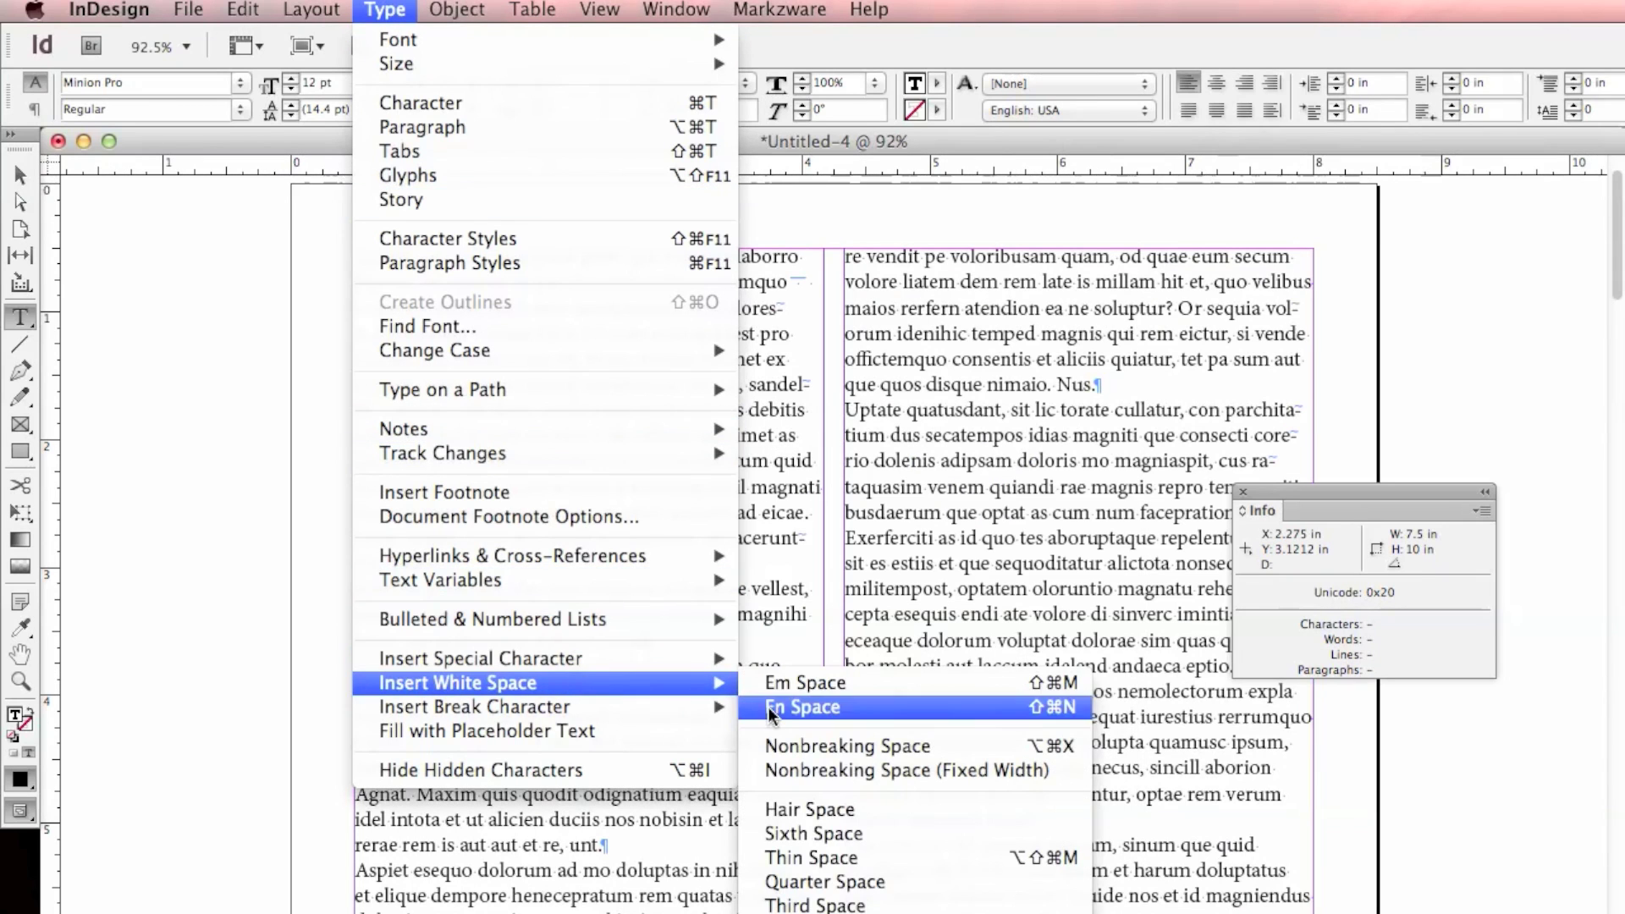
pyautogui.click(810, 684)
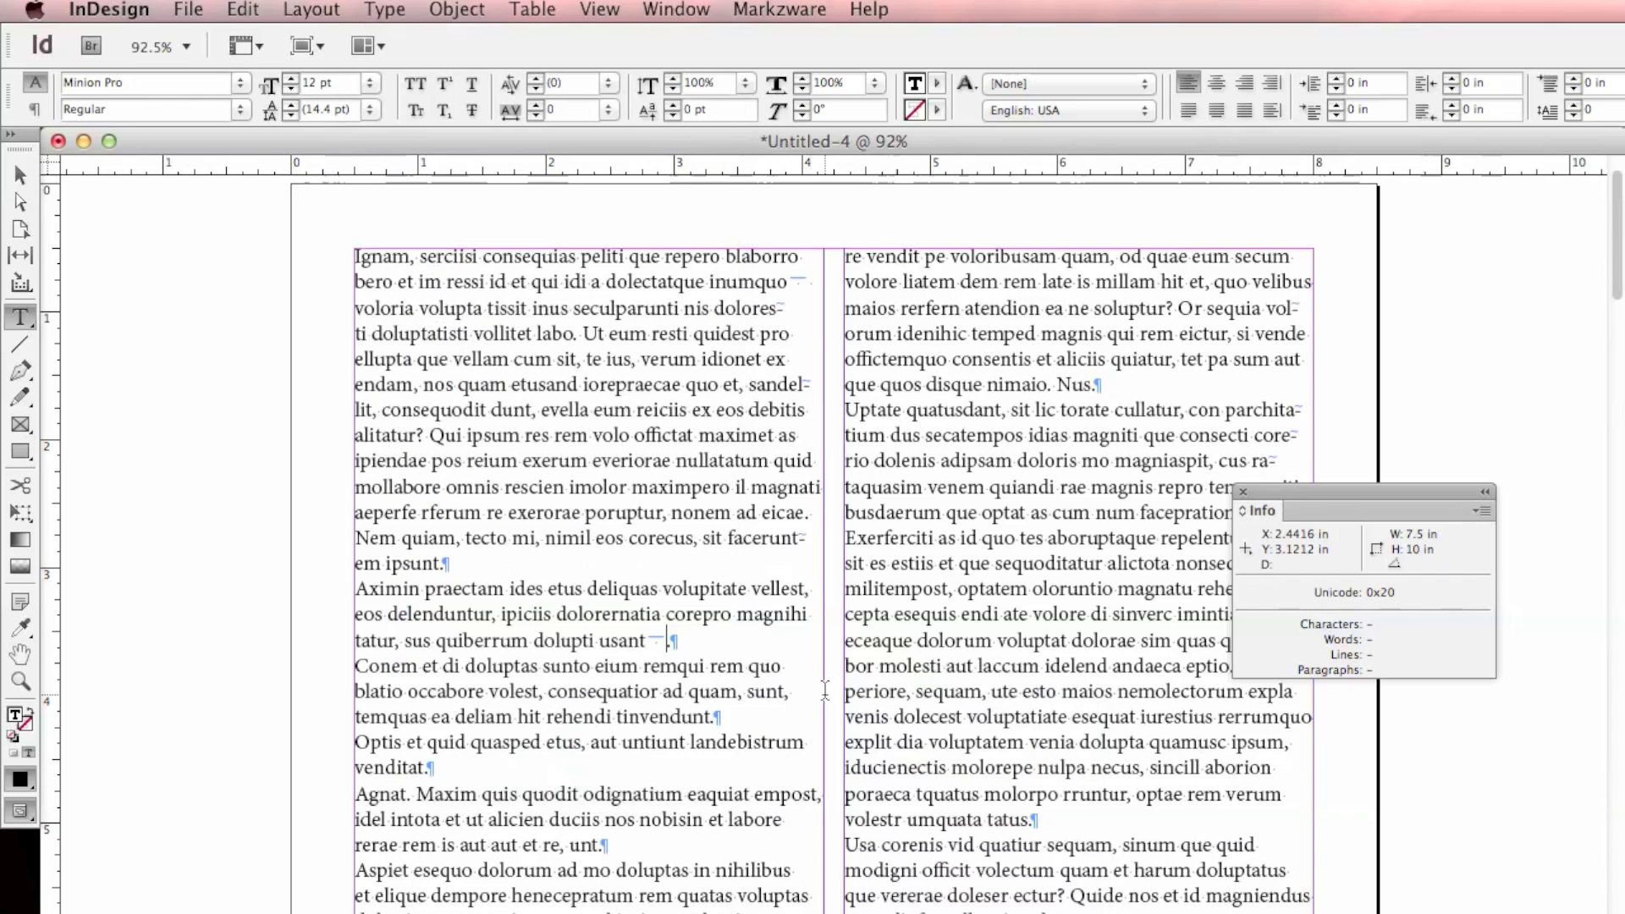
pyautogui.hotkey('shift', 'Left')
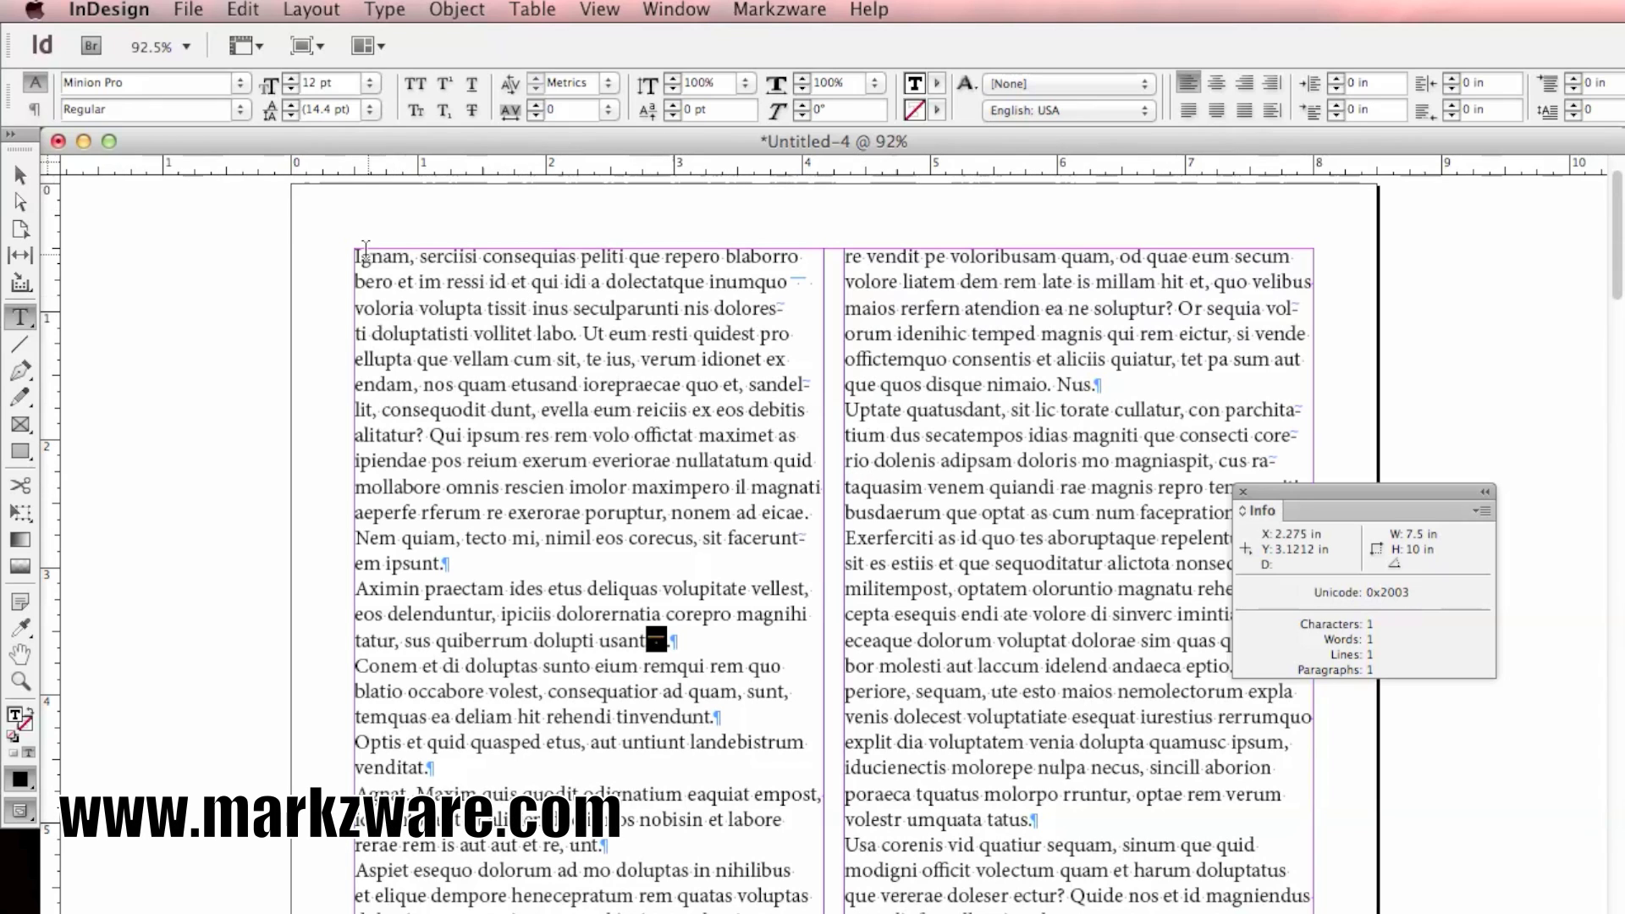
# Step: In the selected first two paragraphs, GREP-replace \x{20} with \x{2003}, making 116 changes
pyautogui.moveTo(362, 254); pyautogui.dragTo(711, 640)
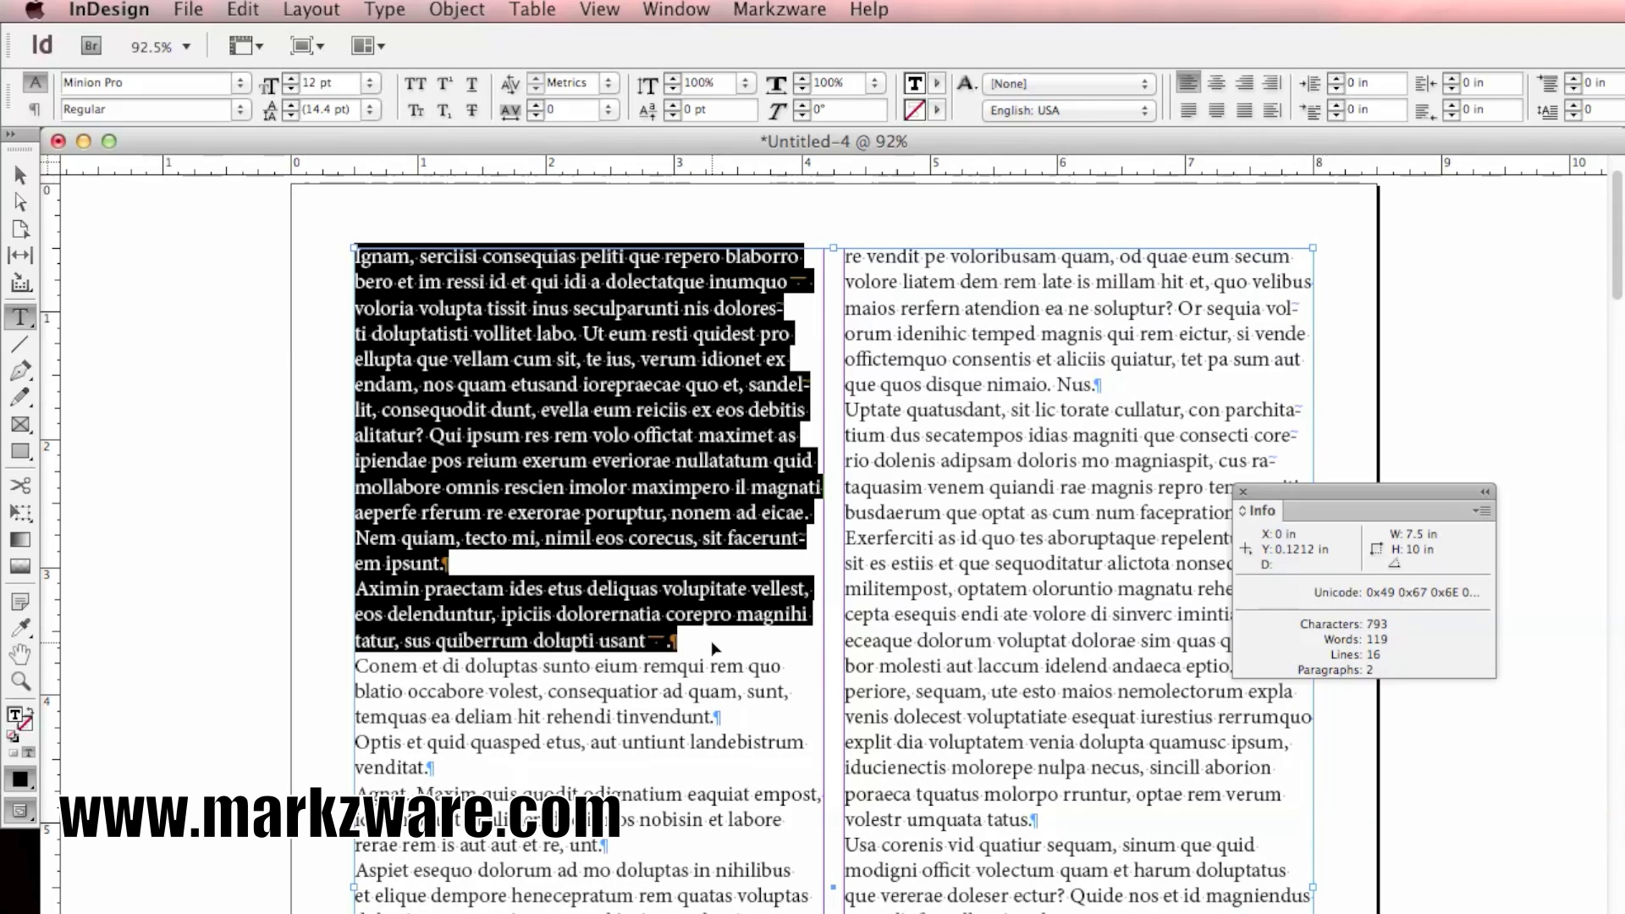
pyautogui.press('super+f')
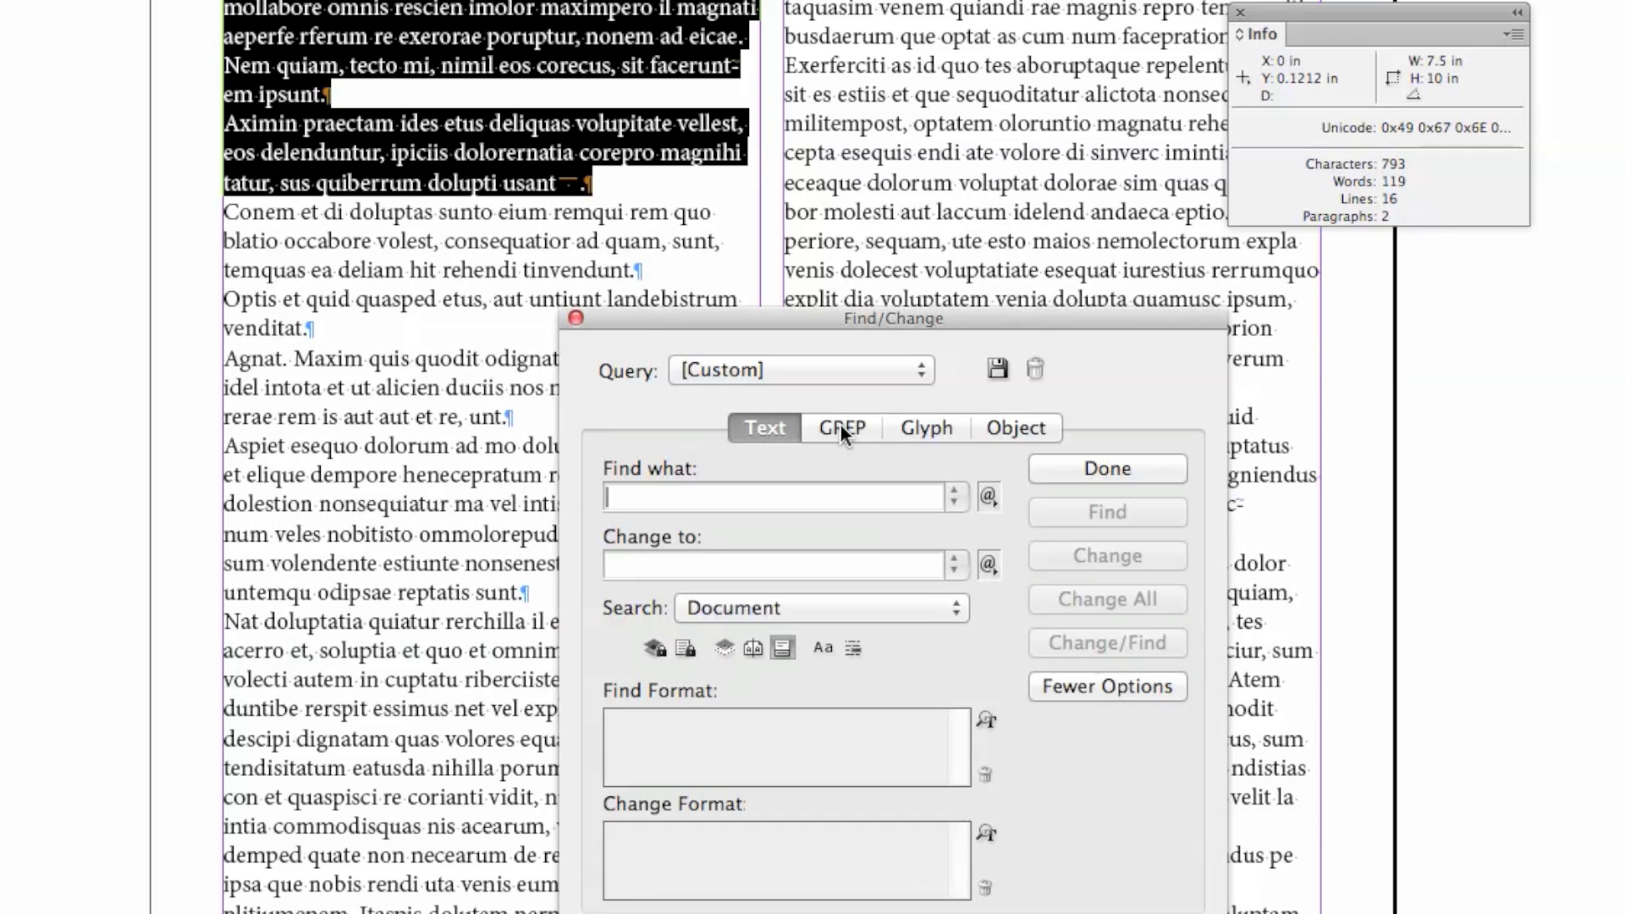
pyautogui.click(898, 857)
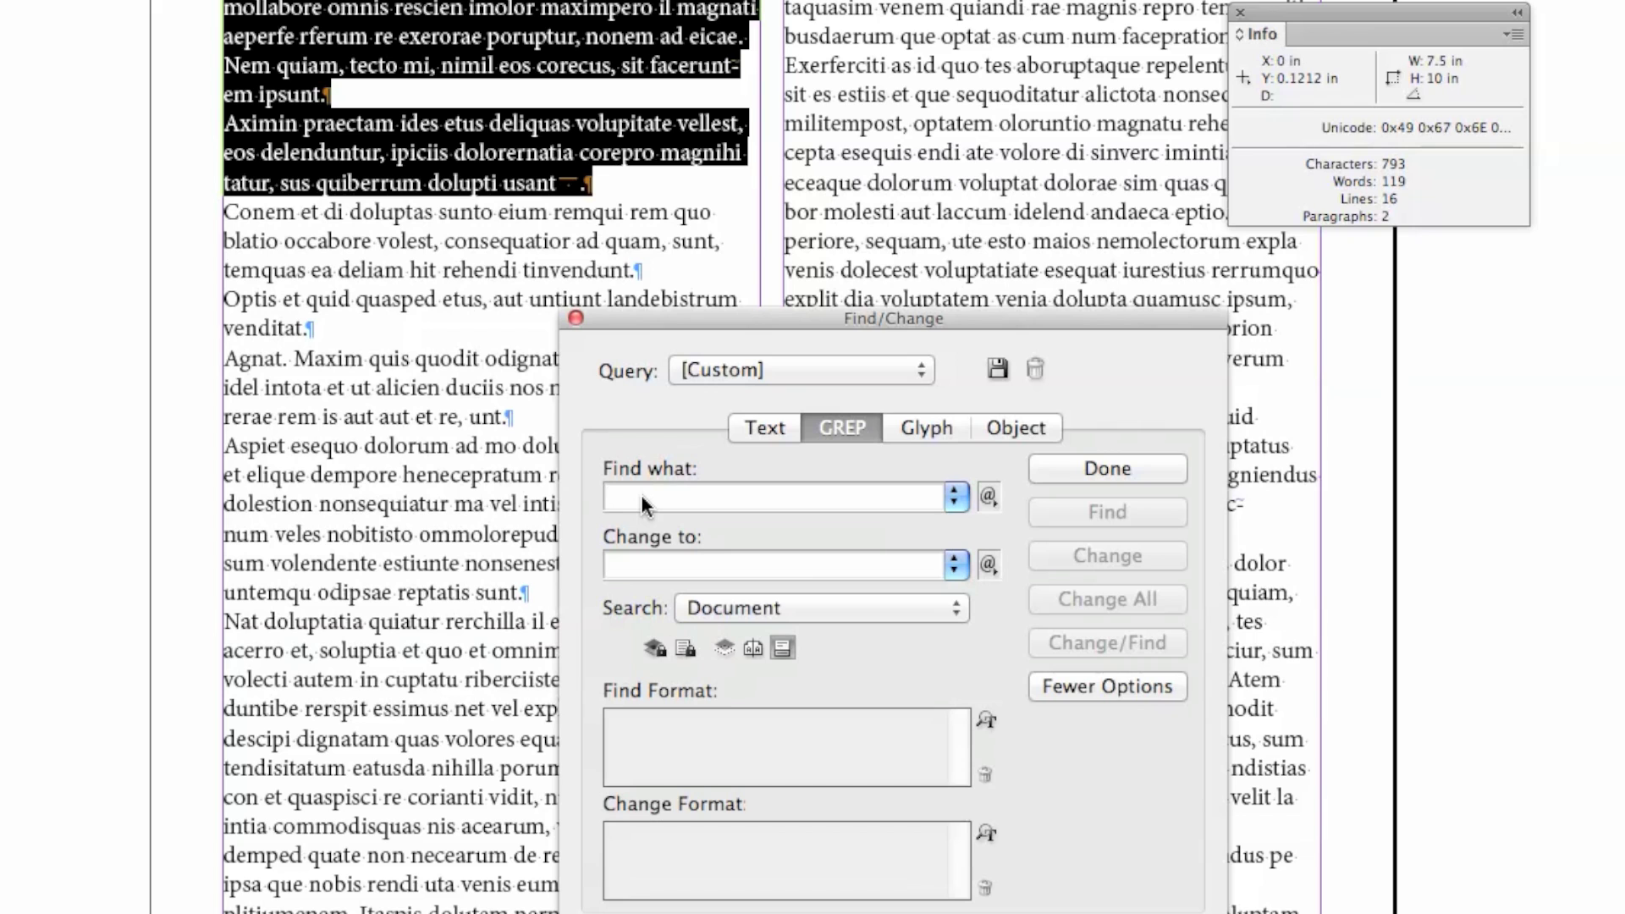
pyautogui.write('\\x')
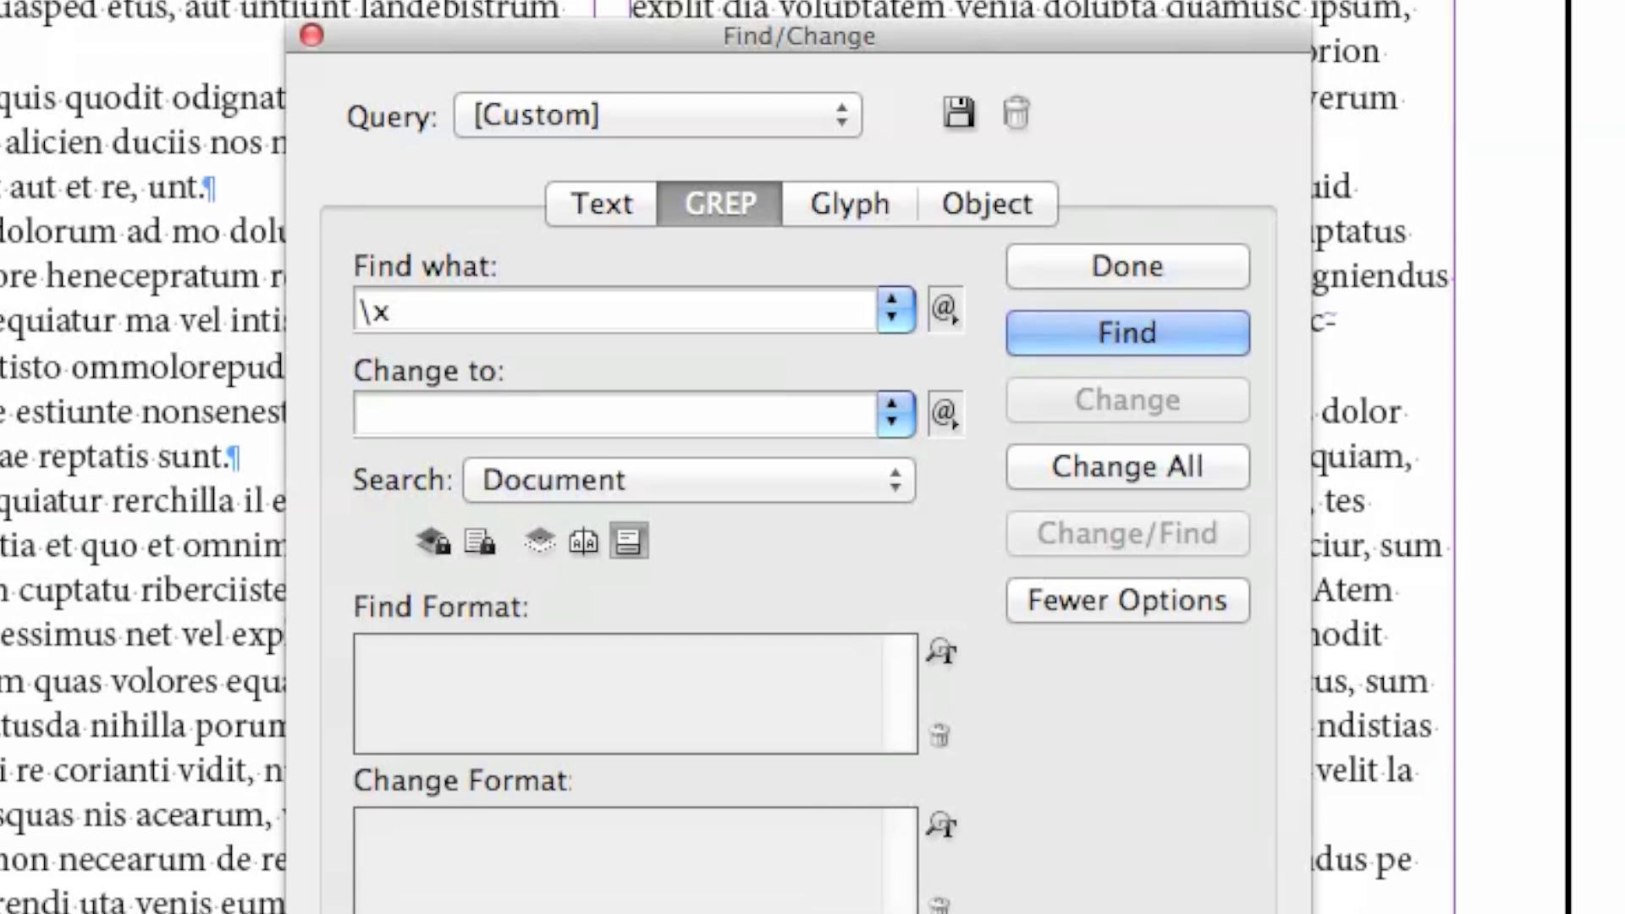
pyautogui.write('{20}')
pyautogui.click(359, 415)
pyautogui.write('\\')
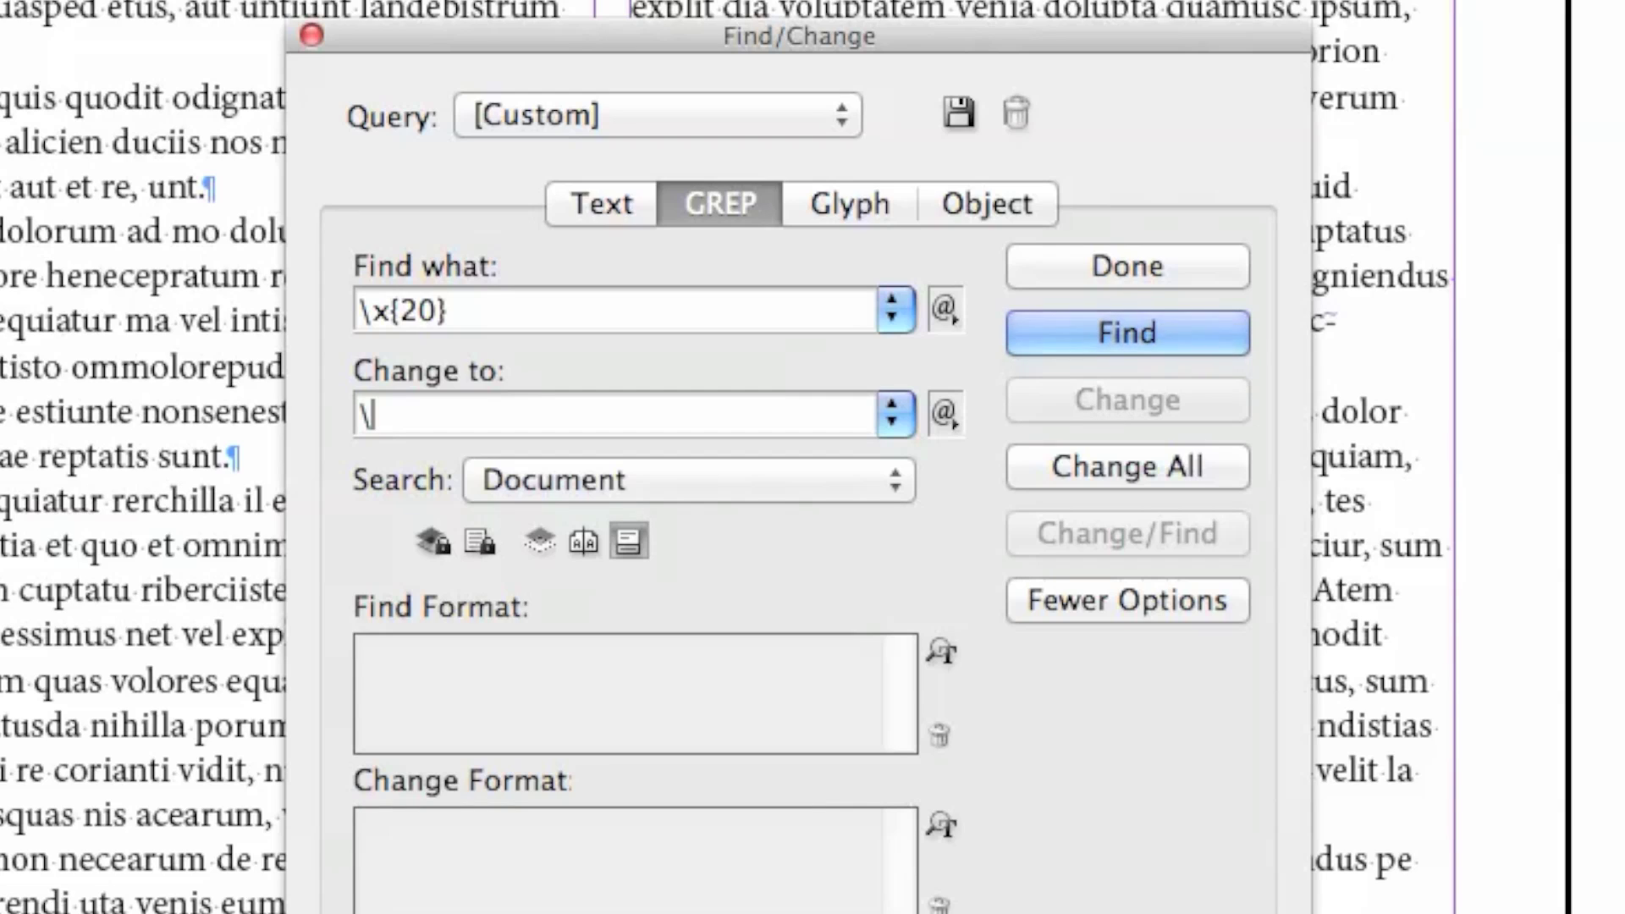
pyautogui.write('x{2003')
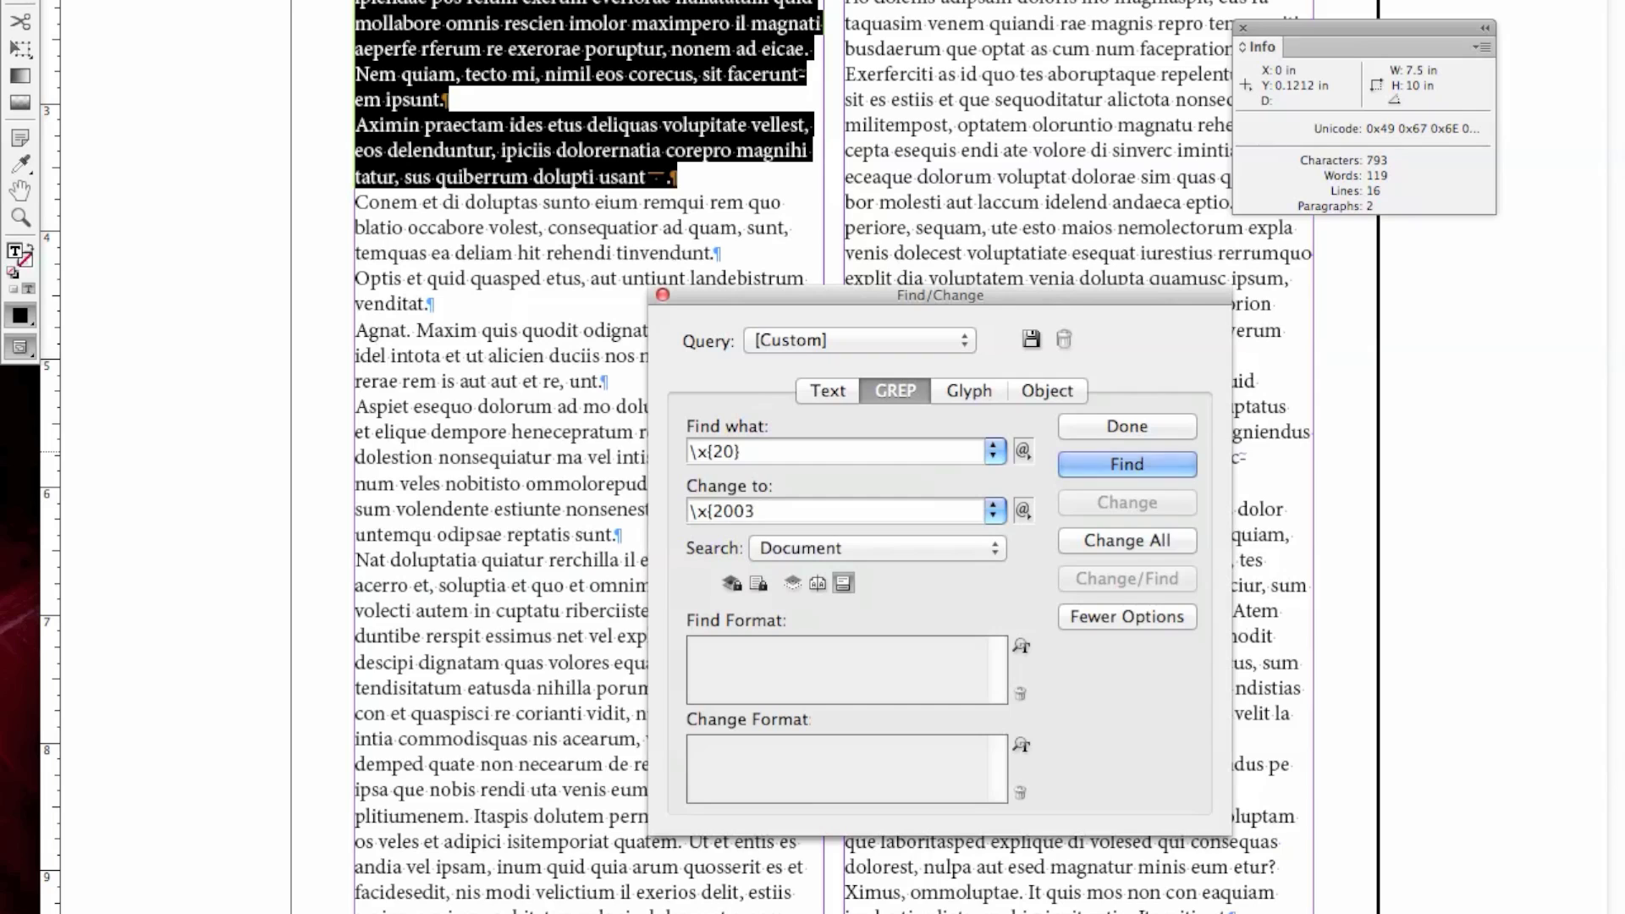
pyautogui.write('}')
pyautogui.click(868, 546)
pyautogui.click(820, 617)
pyautogui.click(1130, 536)
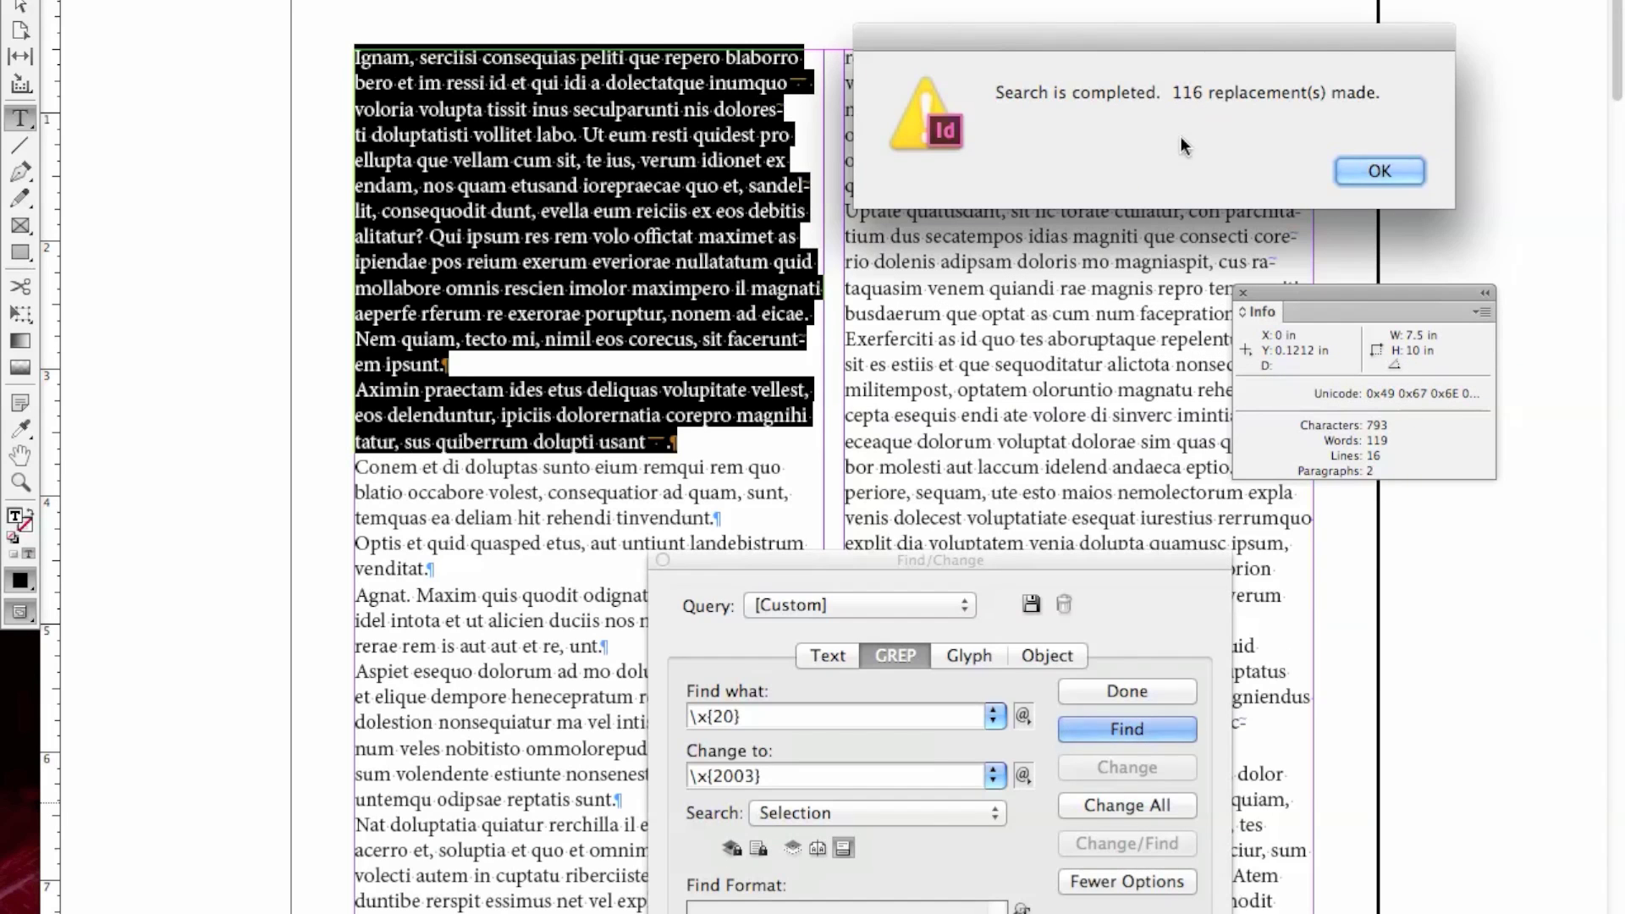
# Step: Dismiss the 116-replacements notice and turn off hidden characters from the Type menu
pyautogui.click(1390, 172)
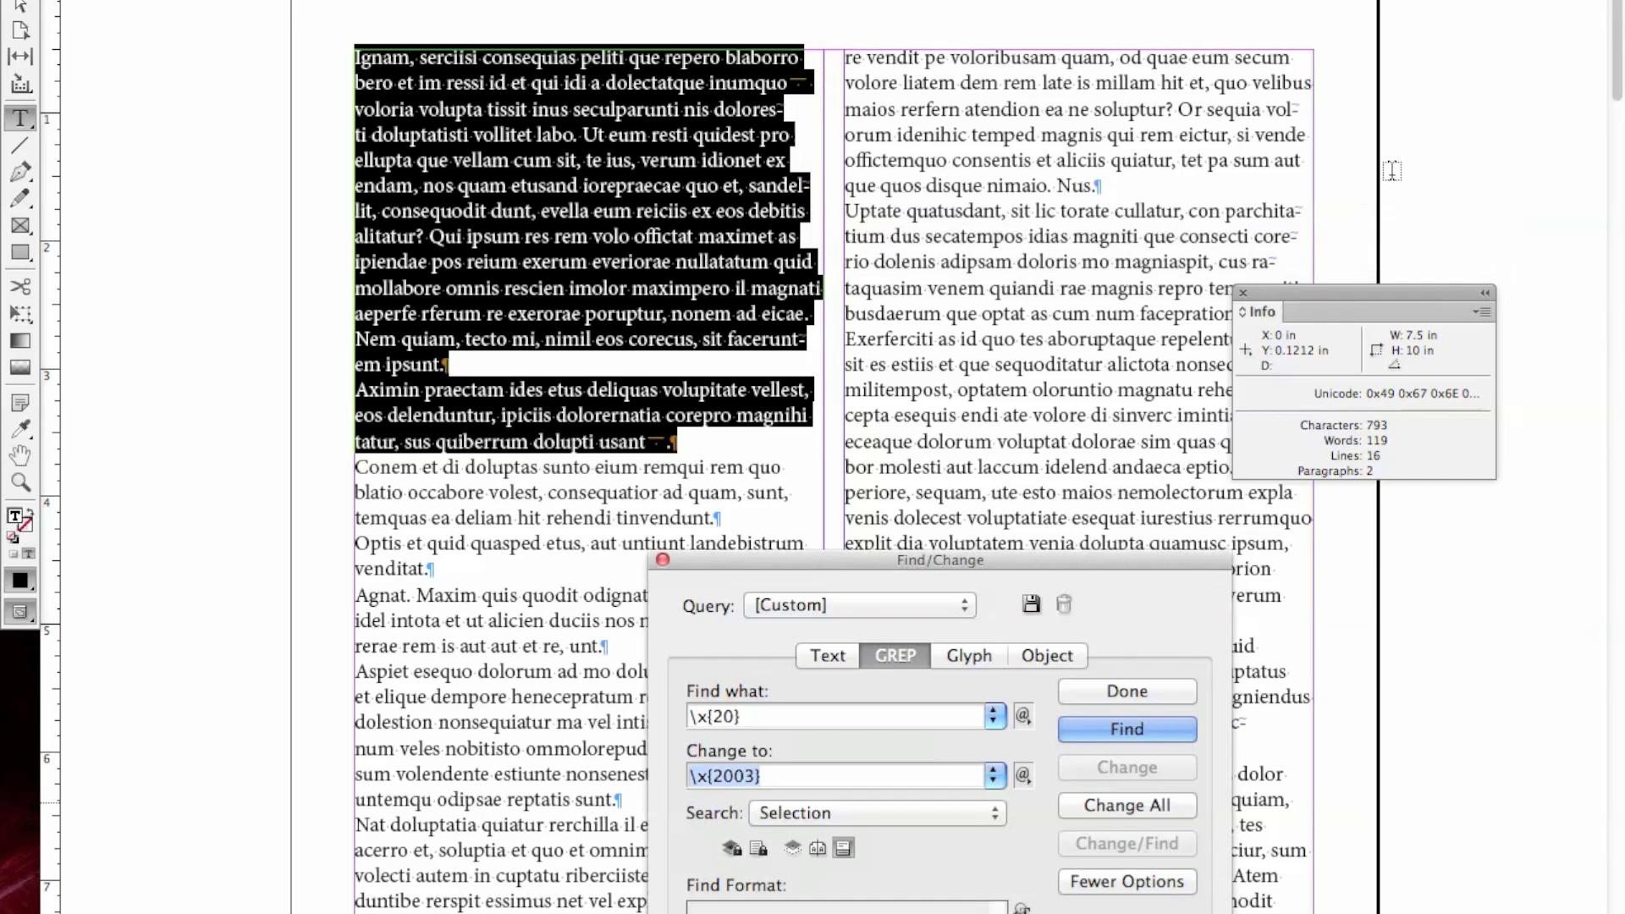
pyautogui.click(778, 150)
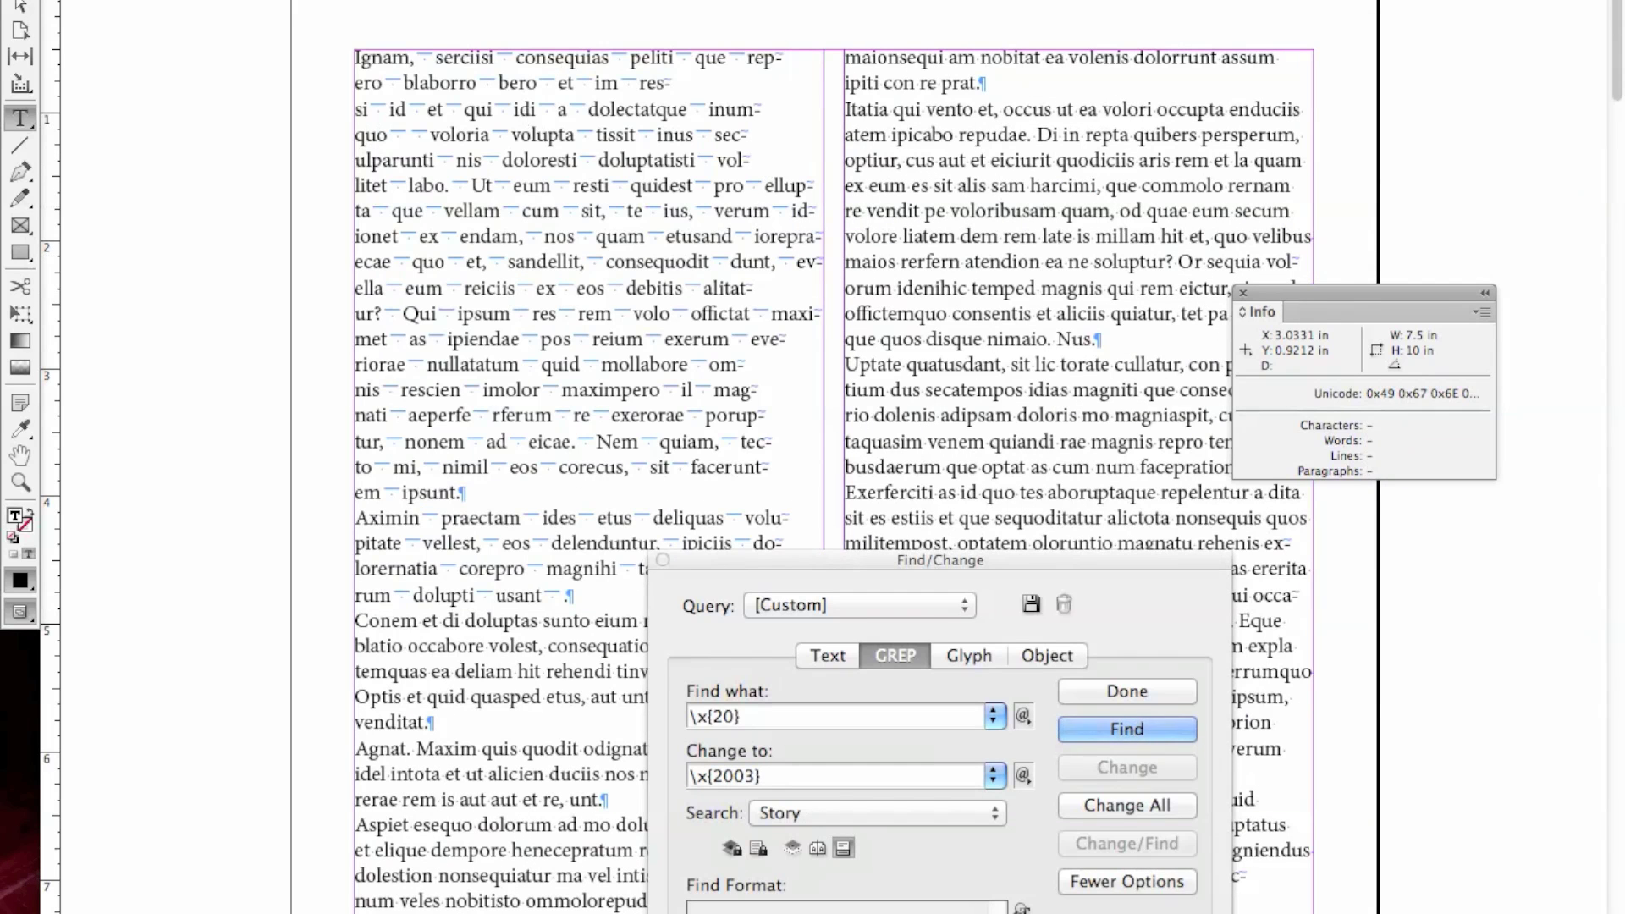
pyautogui.click(385, 9)
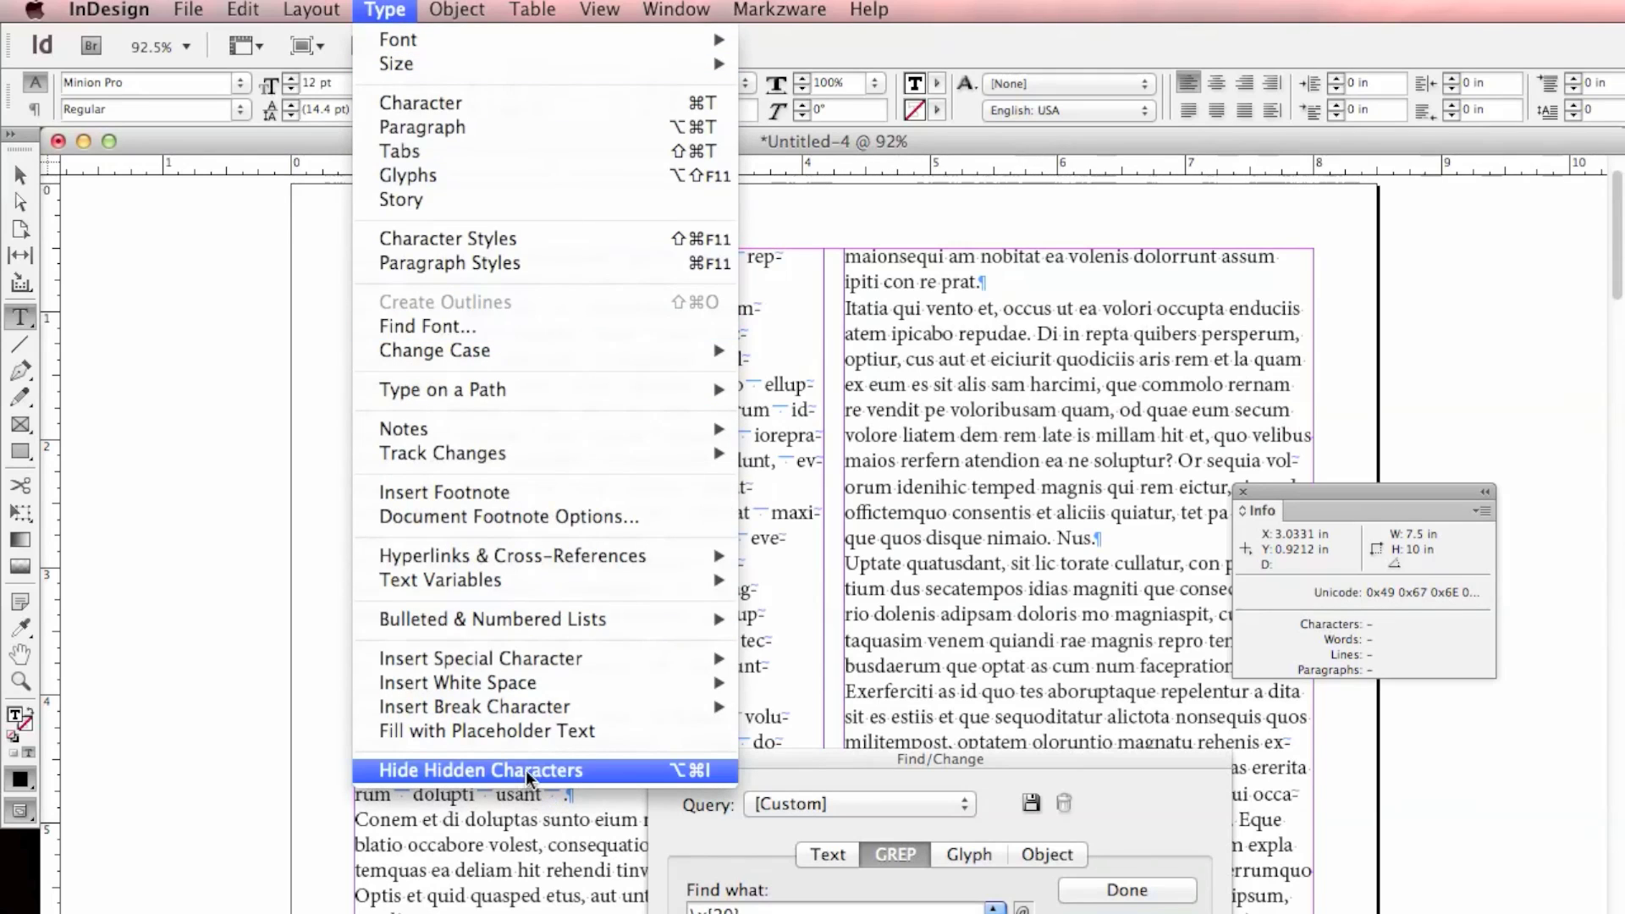
pyautogui.press('Escape')
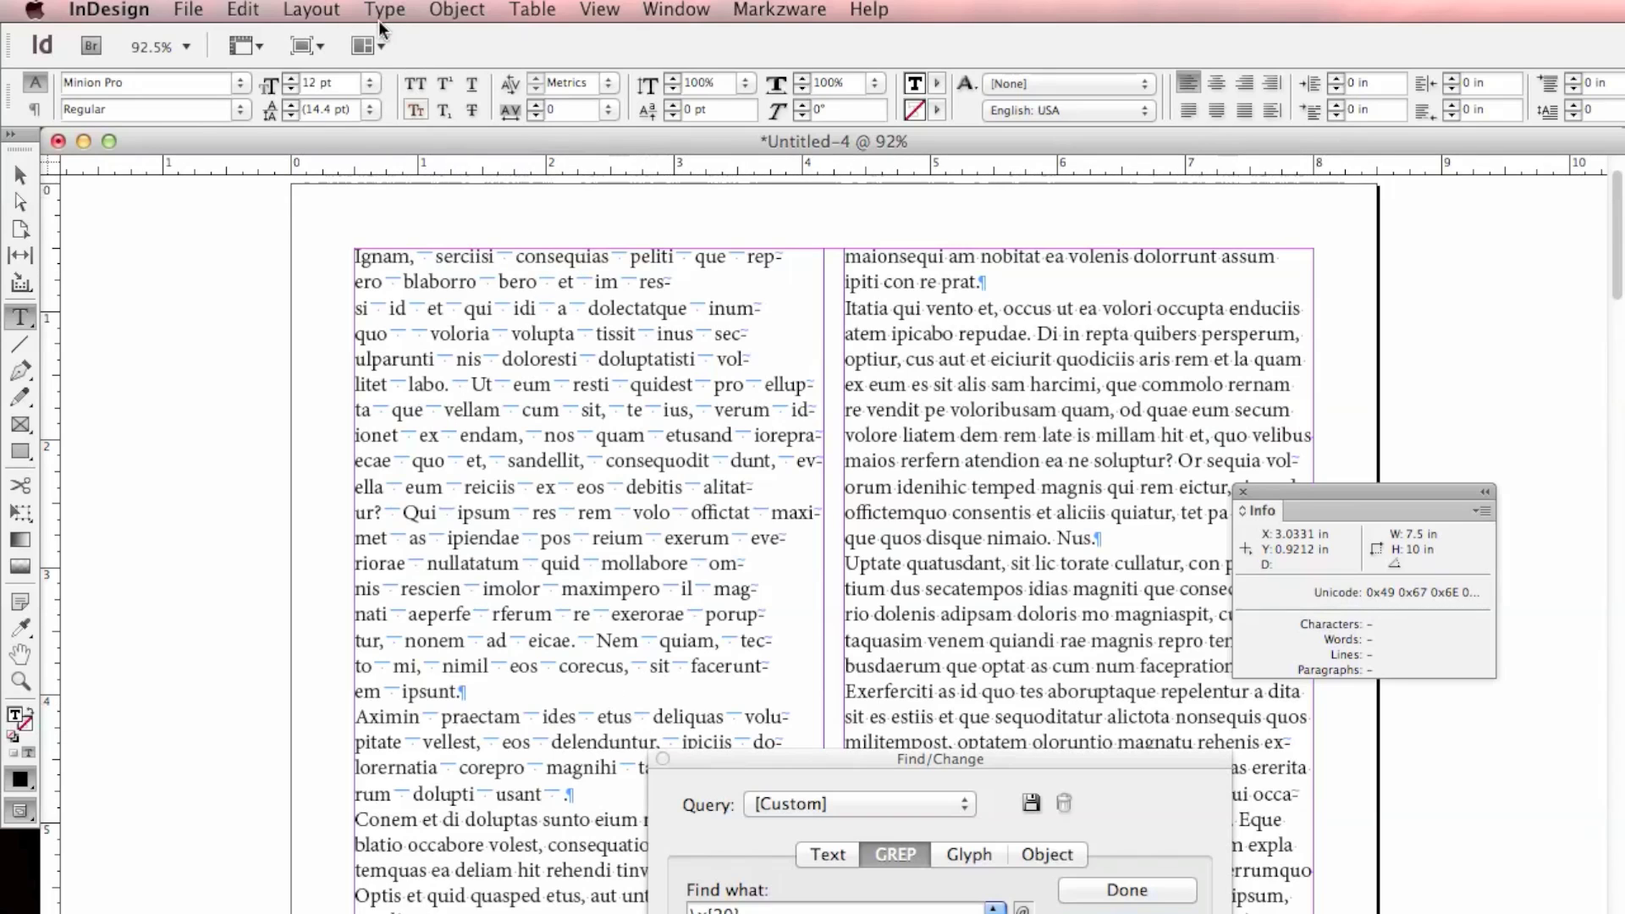
pyautogui.click(385, 10)
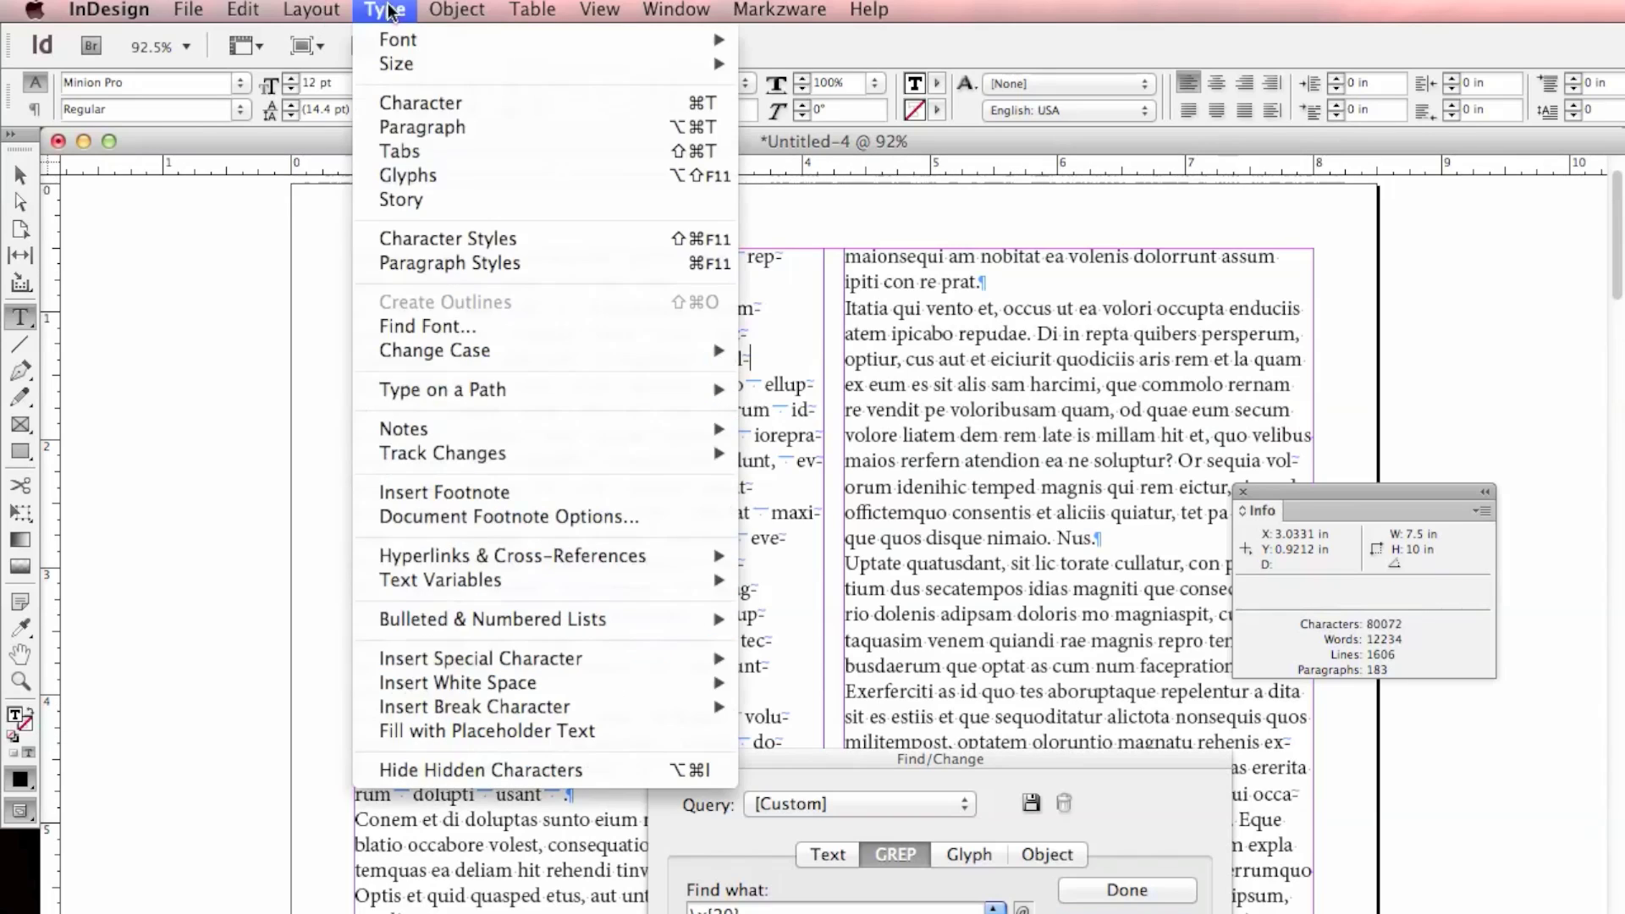
pyautogui.click(506, 772)
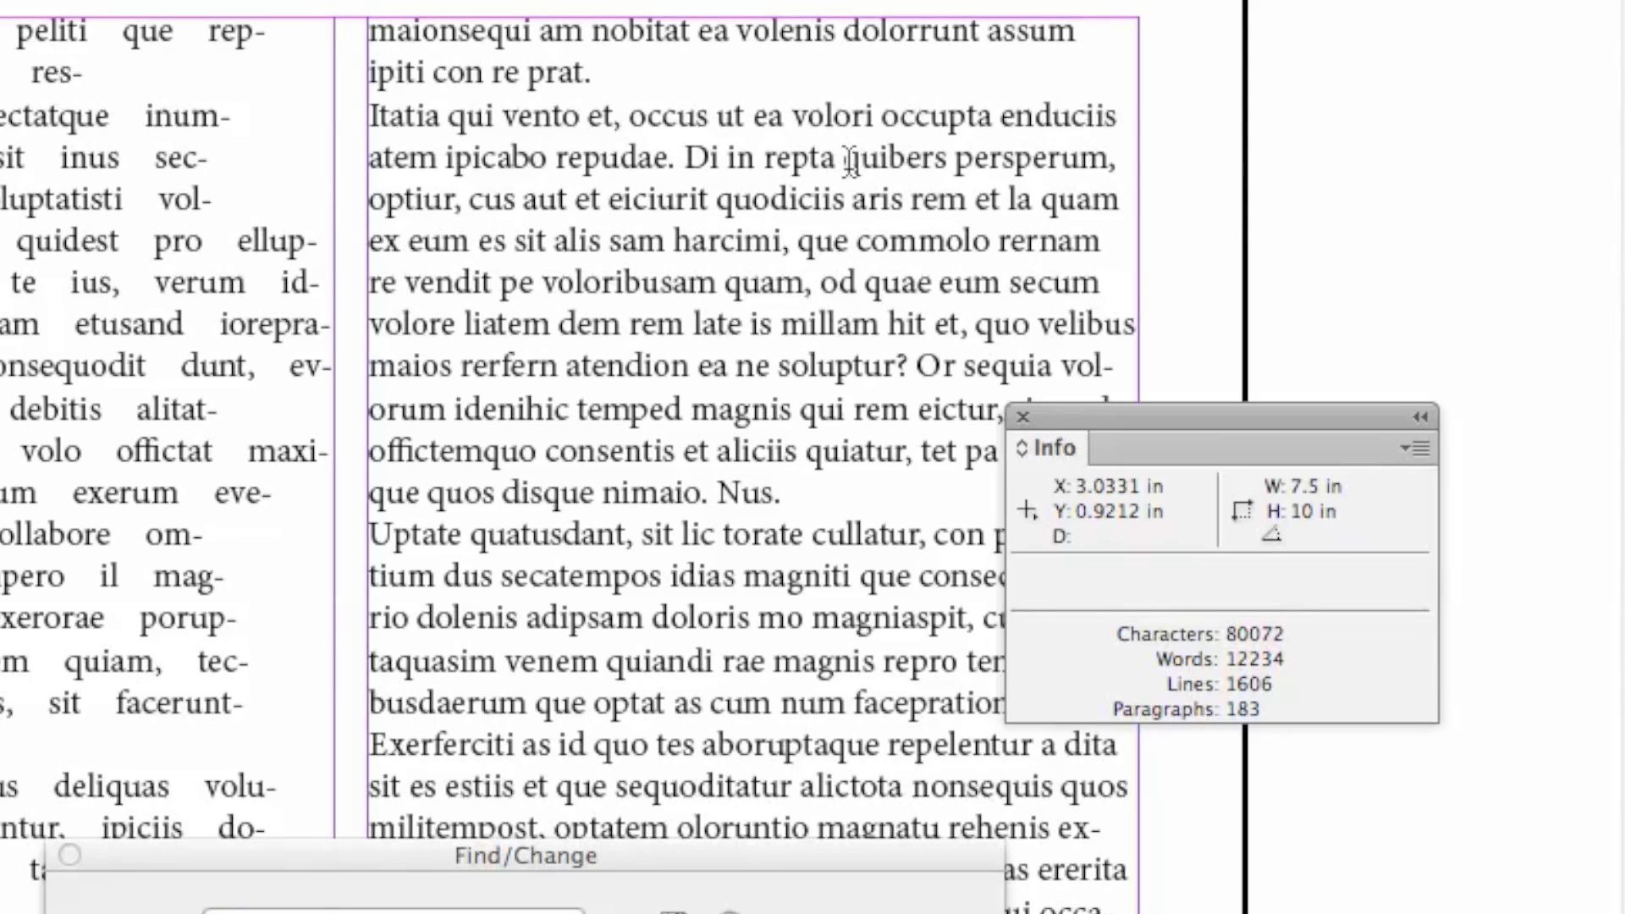
# Step: Check the code of q, set the GREP Find pattern to \x{71}, then check capital Q's 0x51
pyautogui.moveTo(845, 159); pyautogui.dragTo(860, 159)
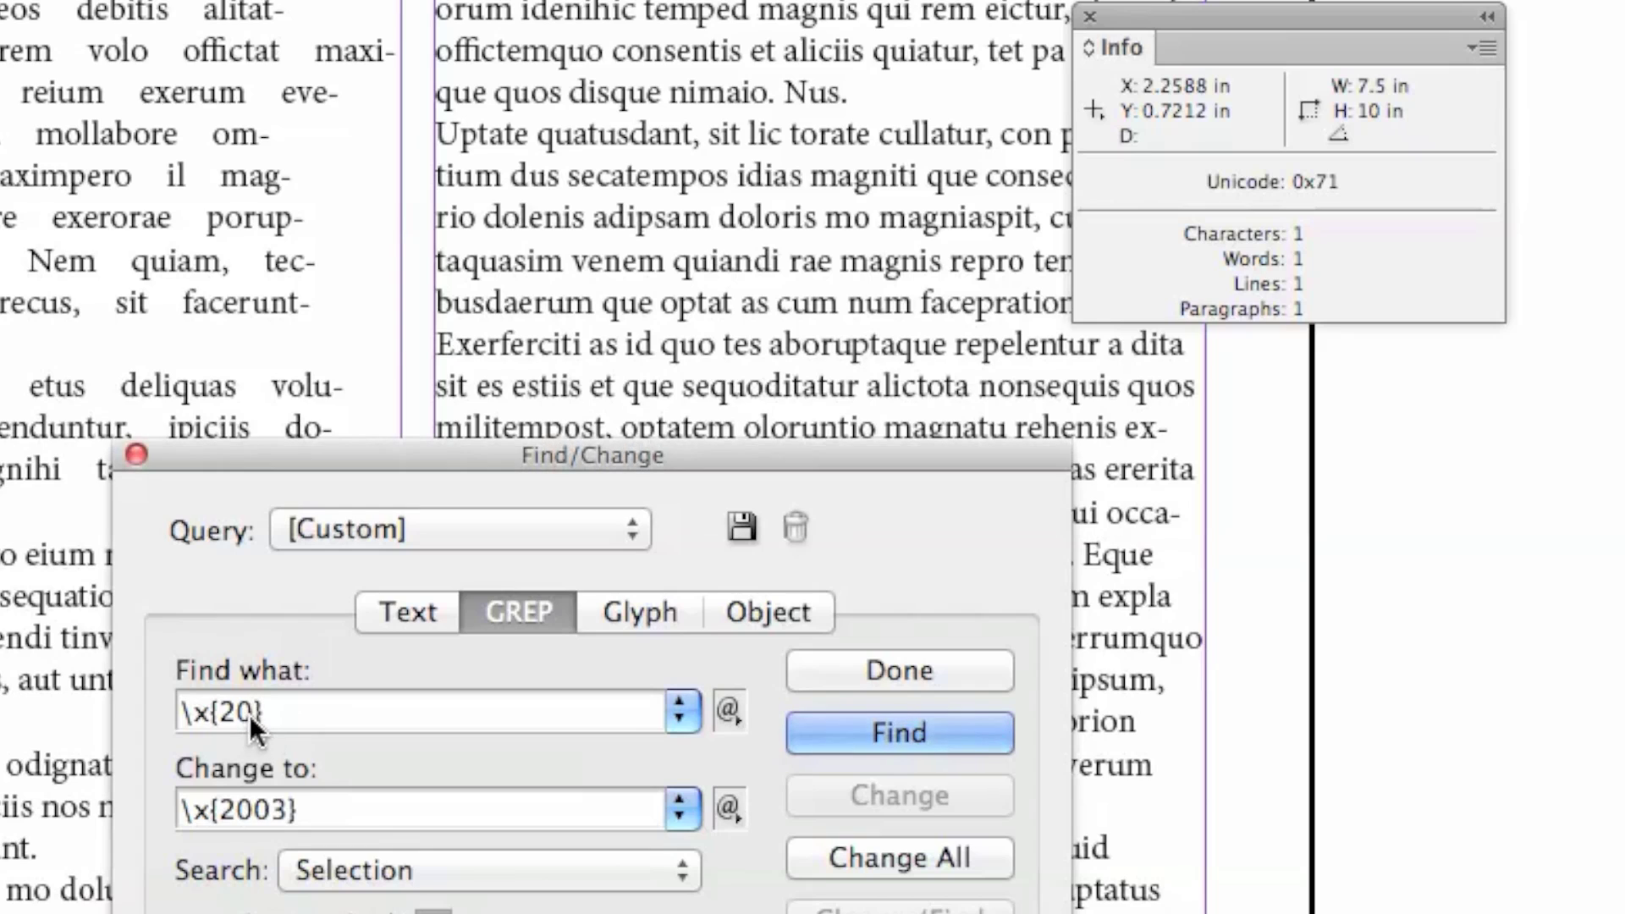
pyautogui.moveTo(258, 713); pyautogui.dragTo(223, 718)
pyautogui.write('71')
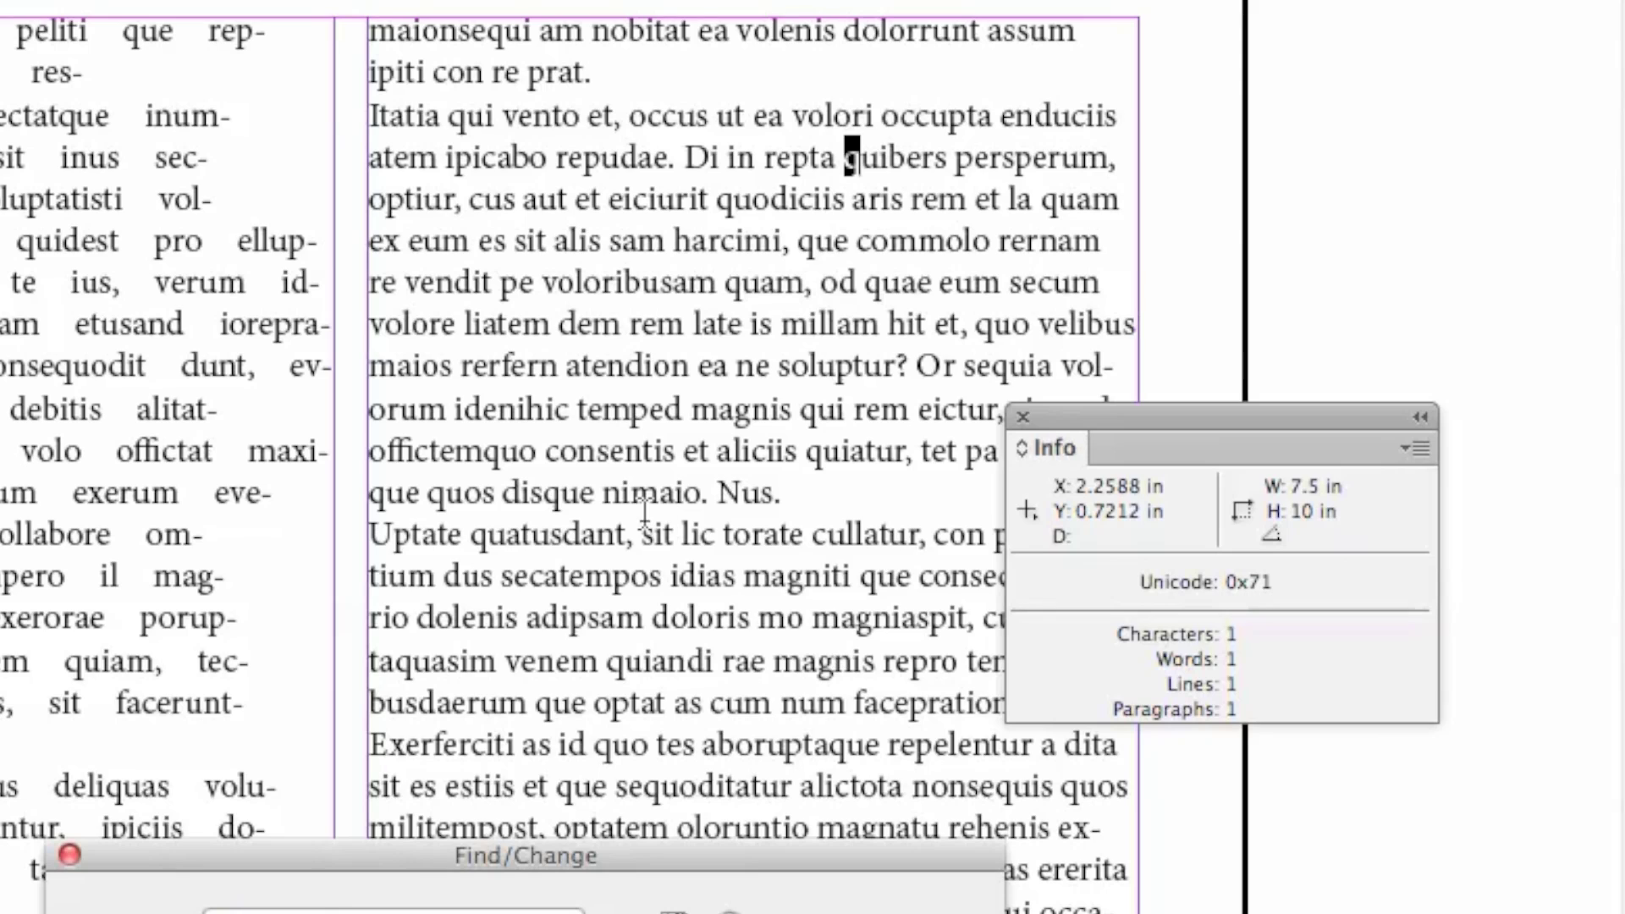
pyautogui.click(602, 111)
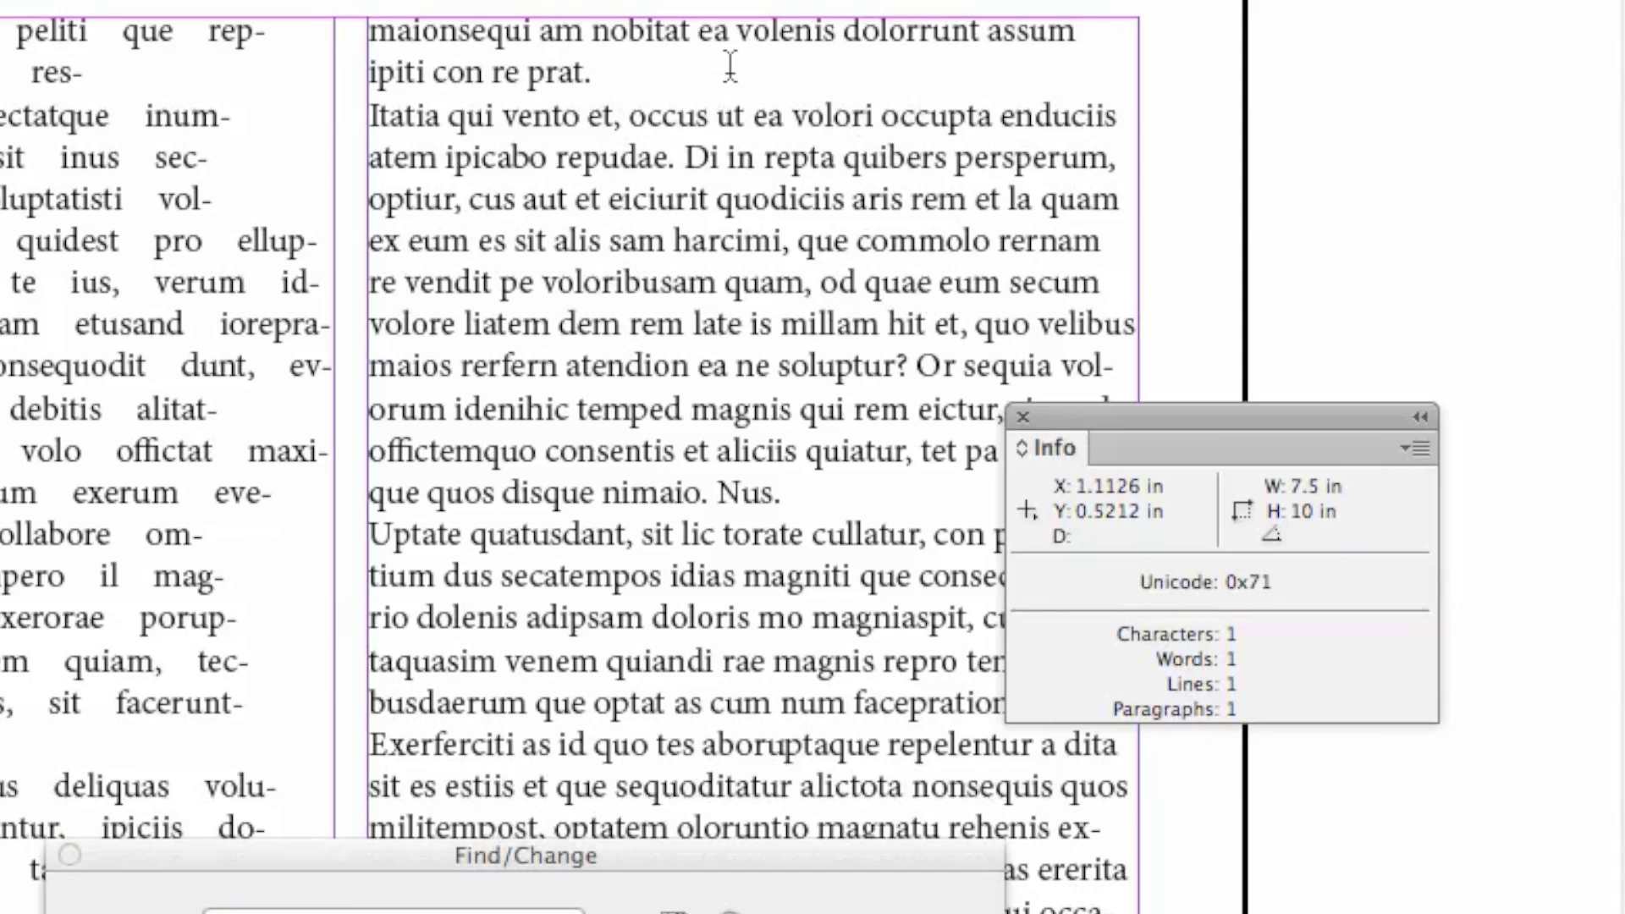
pyautogui.moveTo(613, 82); pyautogui.dragTo(626, 69)
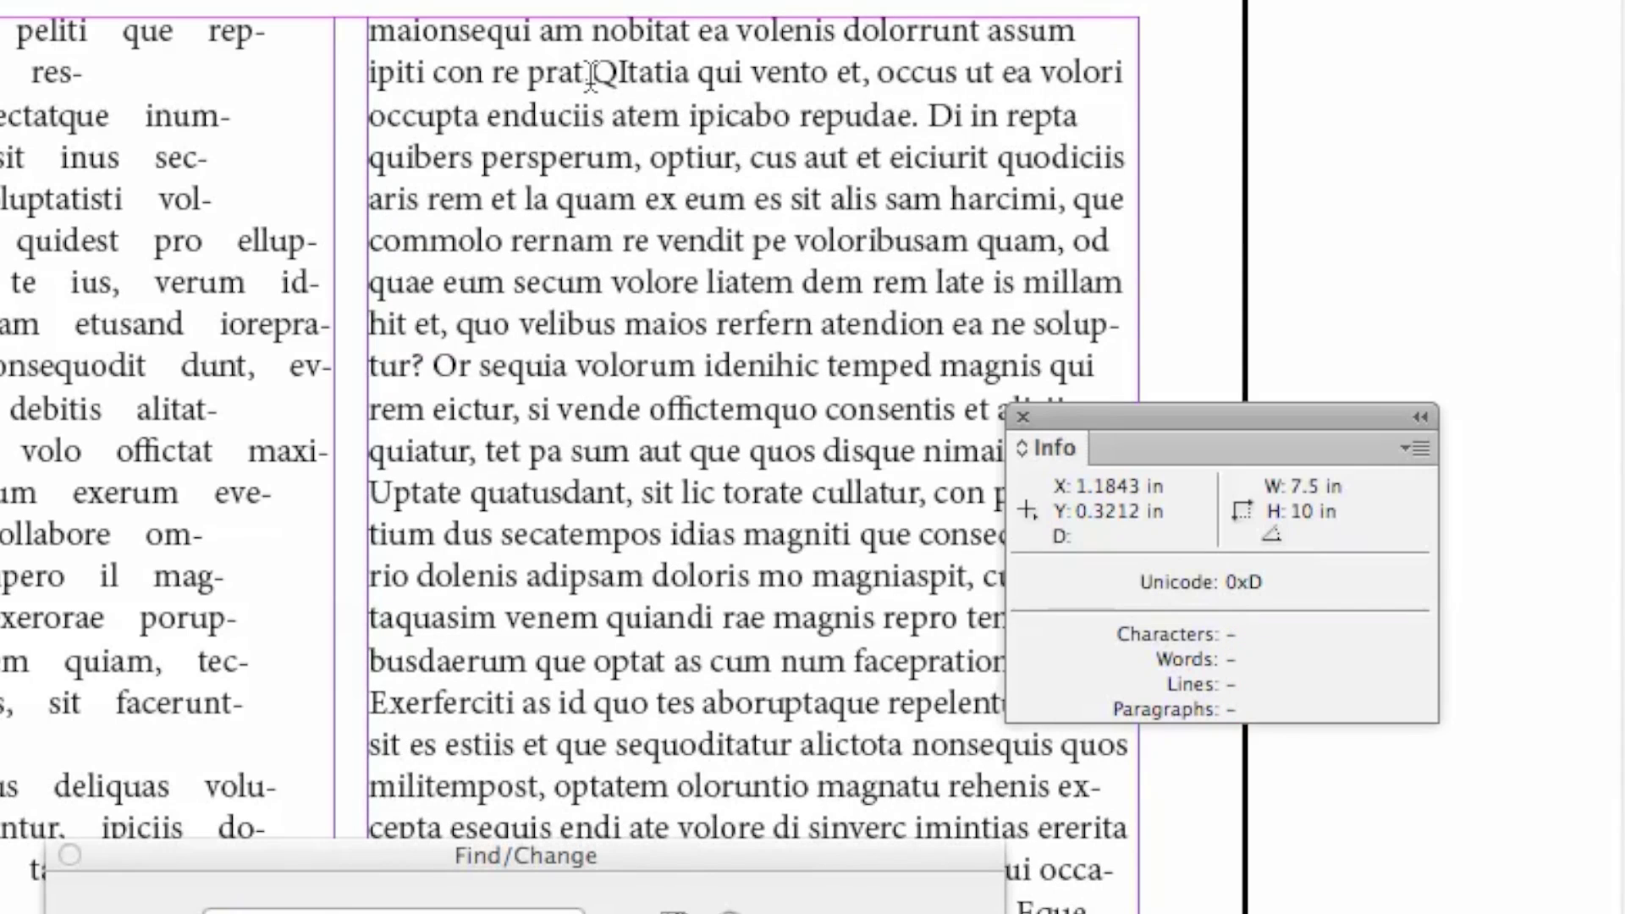
pyautogui.moveTo(604, 71); pyautogui.dragTo(616, 71)
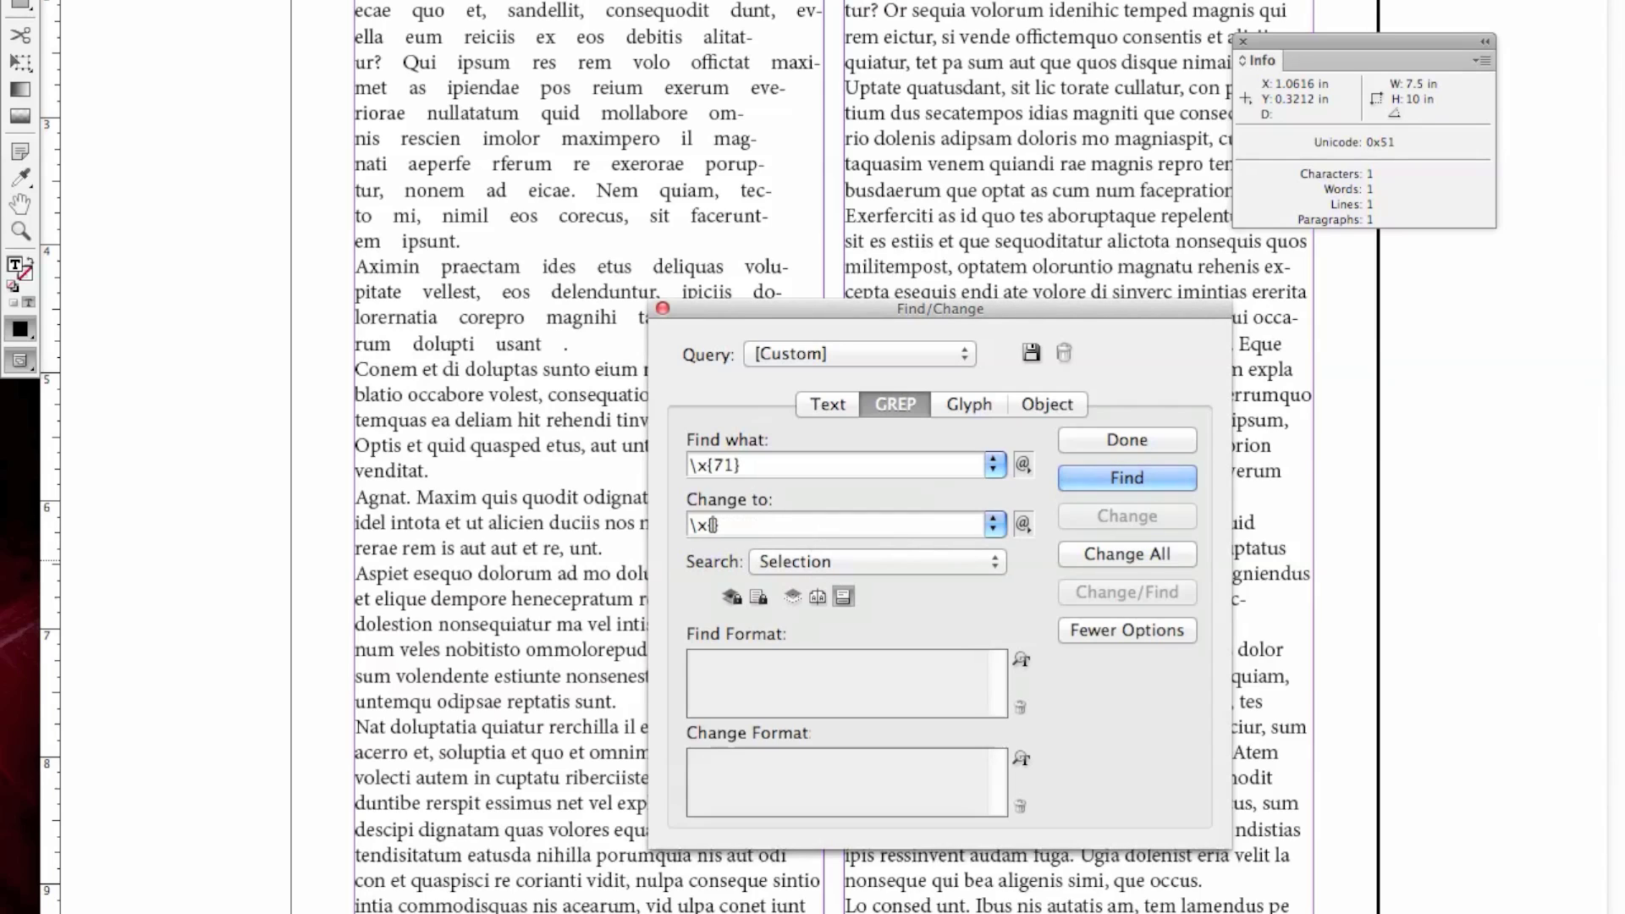
# Step: Change \x{71} to \x{51} across the whole document (1841 replacements) and close Find/Change
pyautogui.write('51')
pyautogui.click(894, 561)
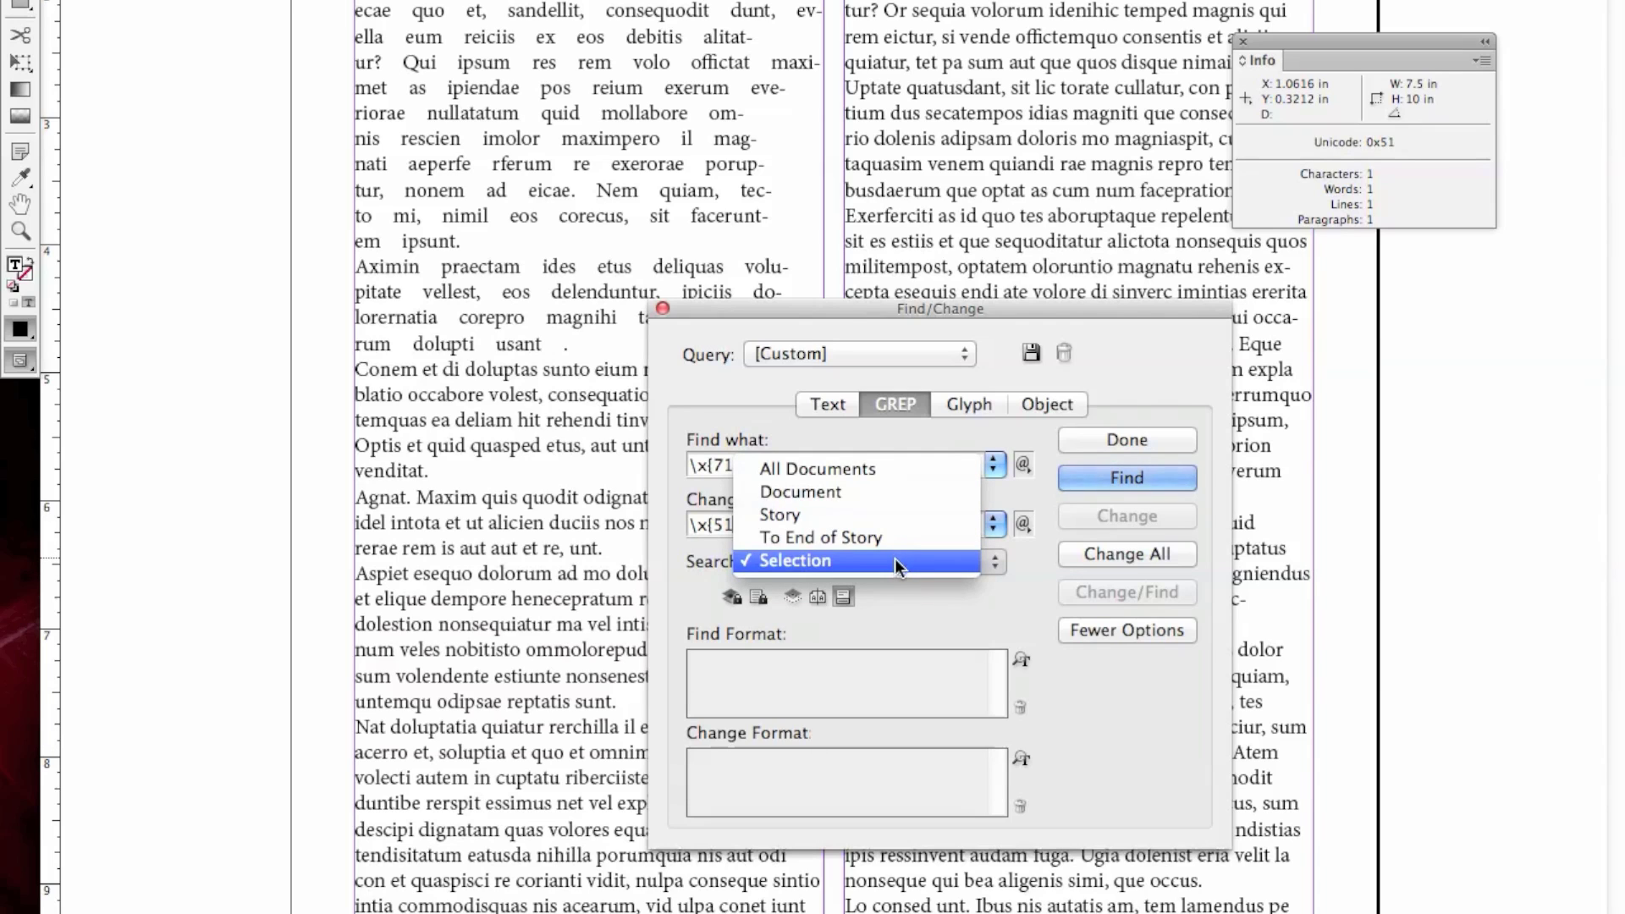
pyautogui.click(847, 491)
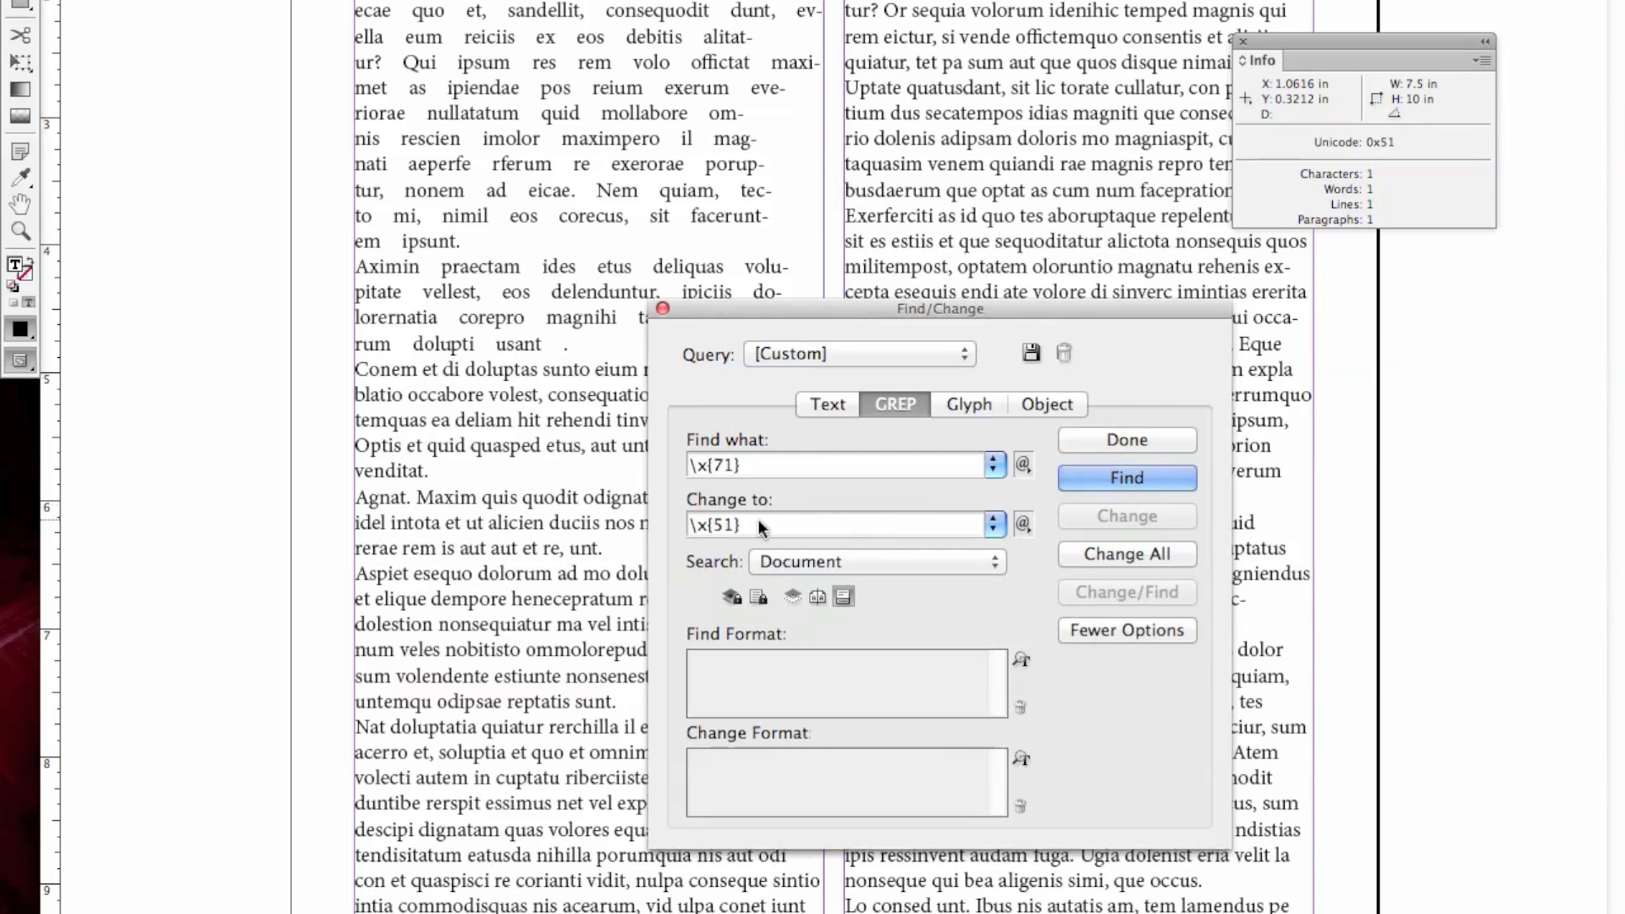
pyautogui.click(1107, 550)
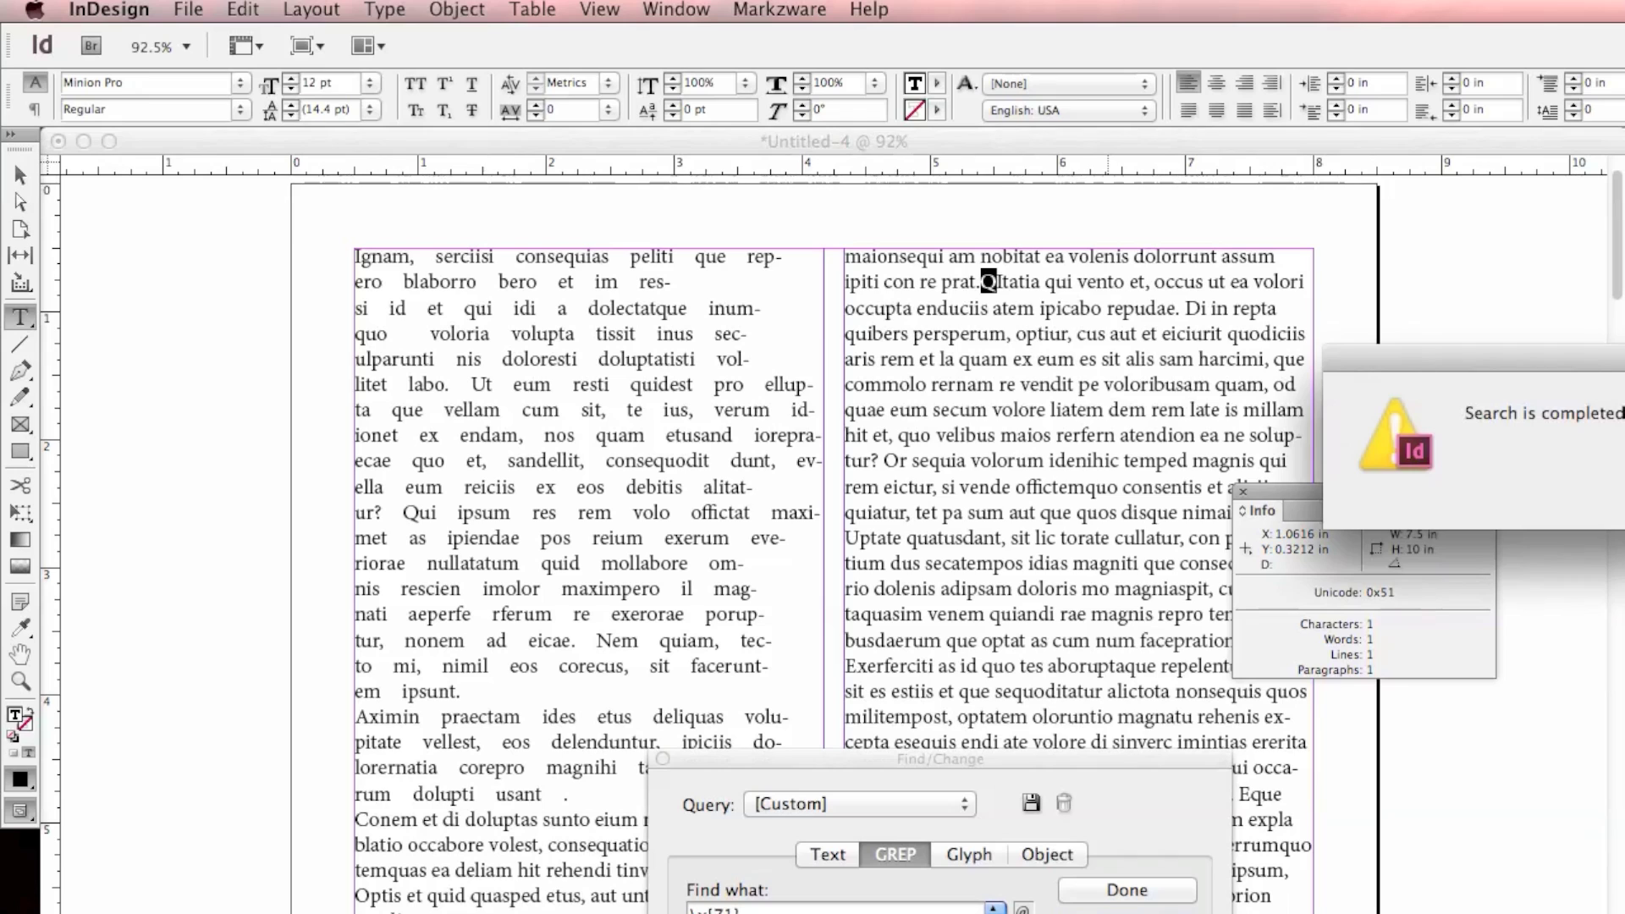
pyautogui.moveTo(1586, 355); pyautogui.dragTo(1045, 341)
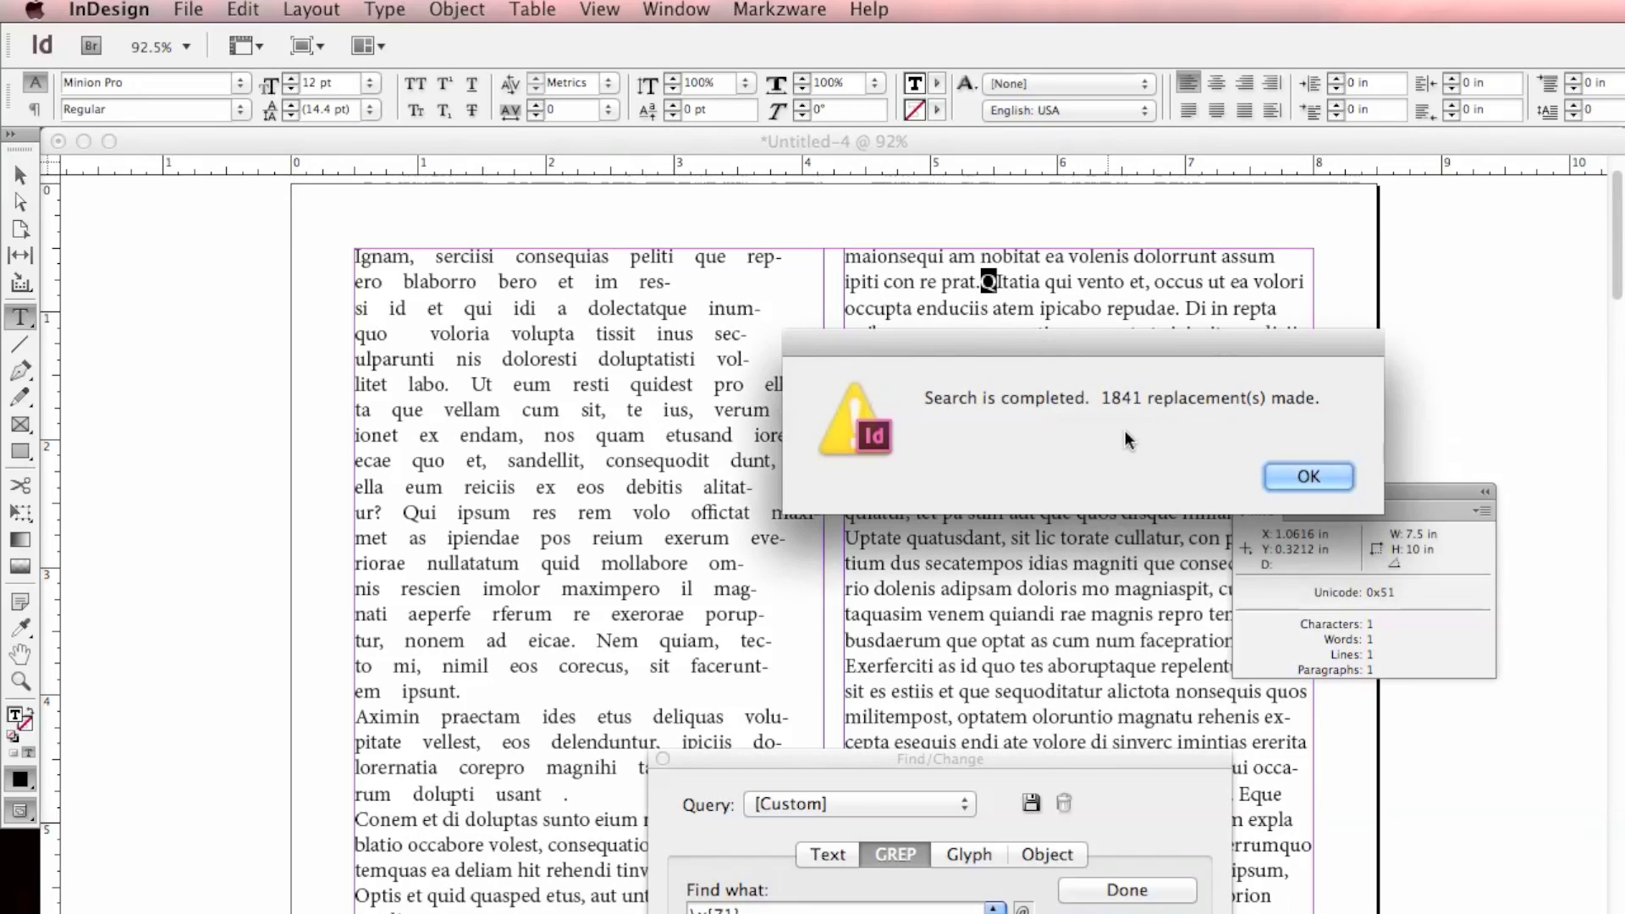
pyautogui.click(1309, 477)
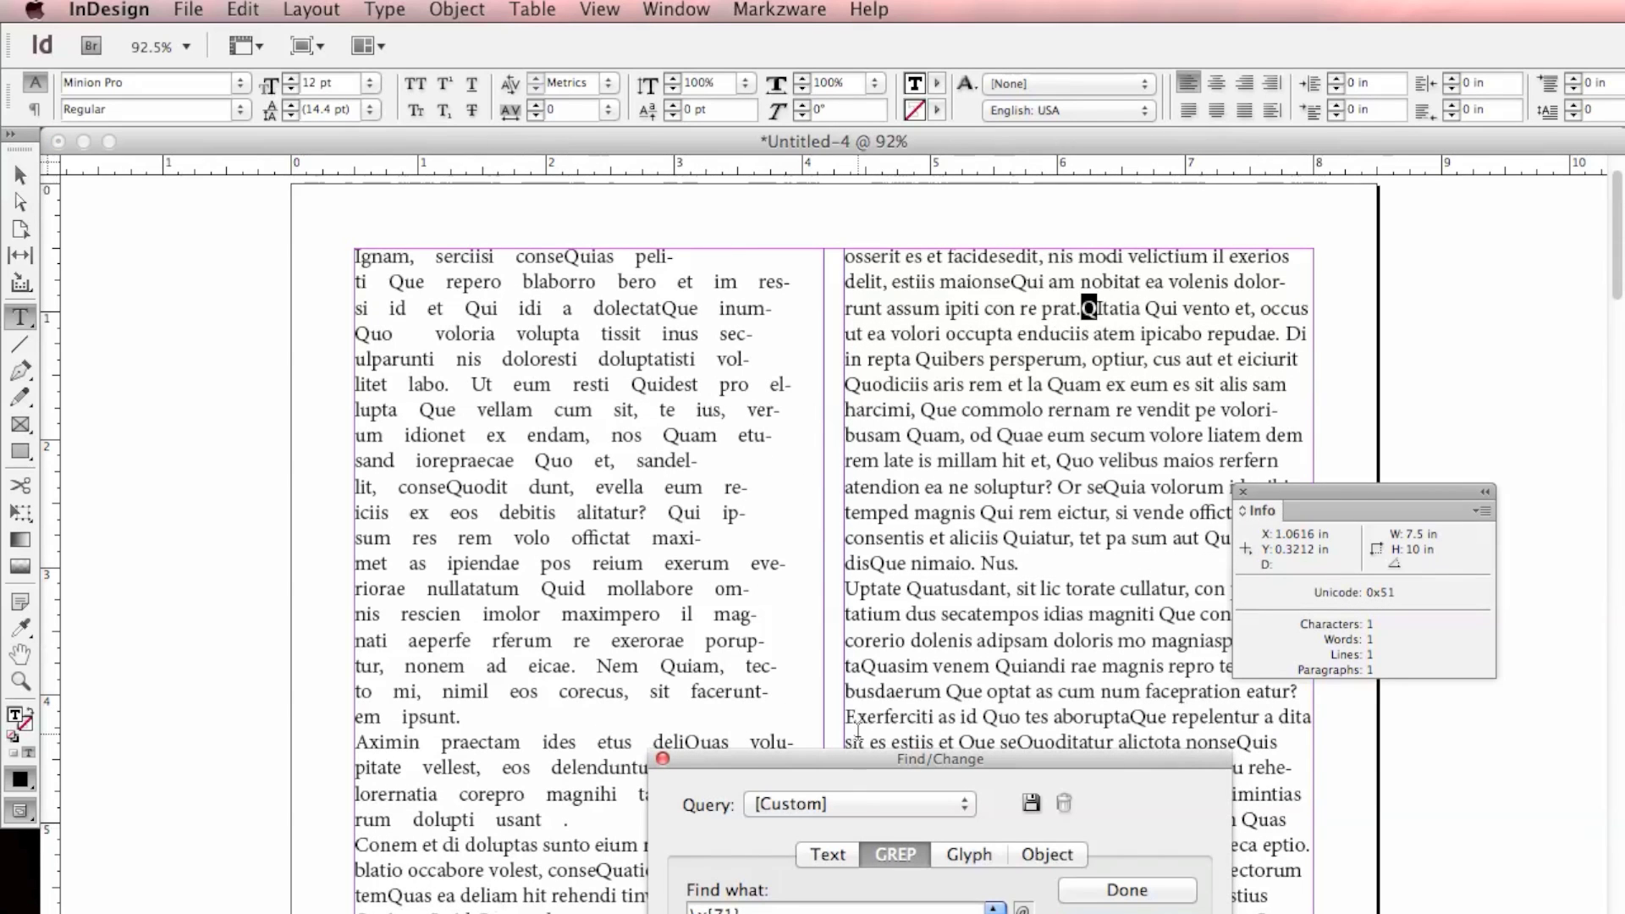
pyautogui.press('Escape')
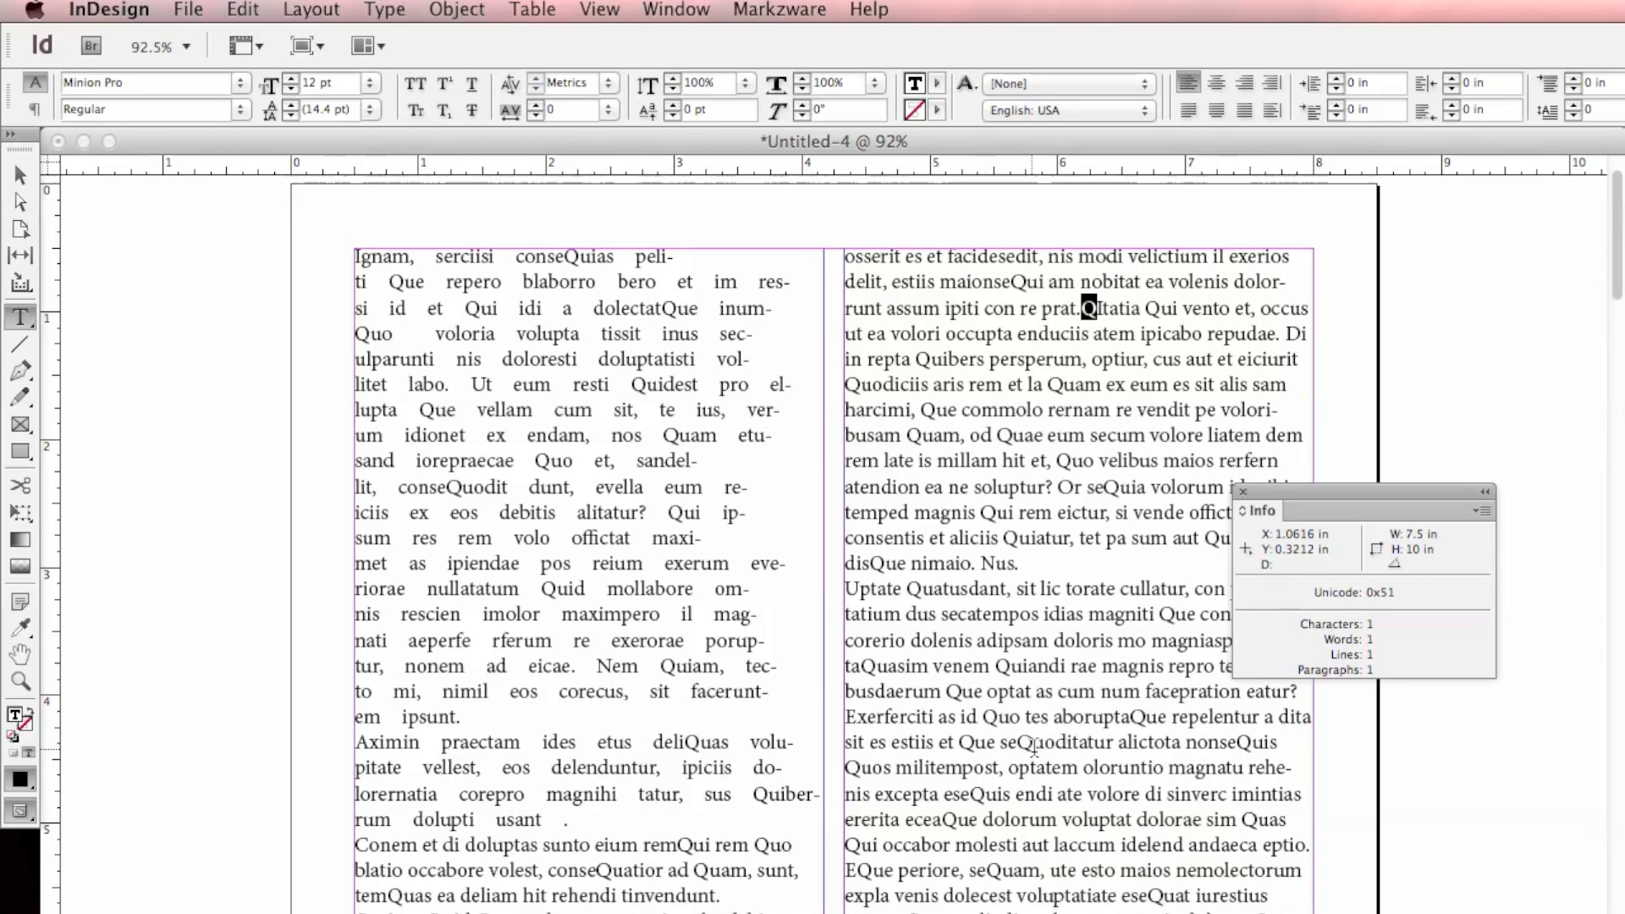